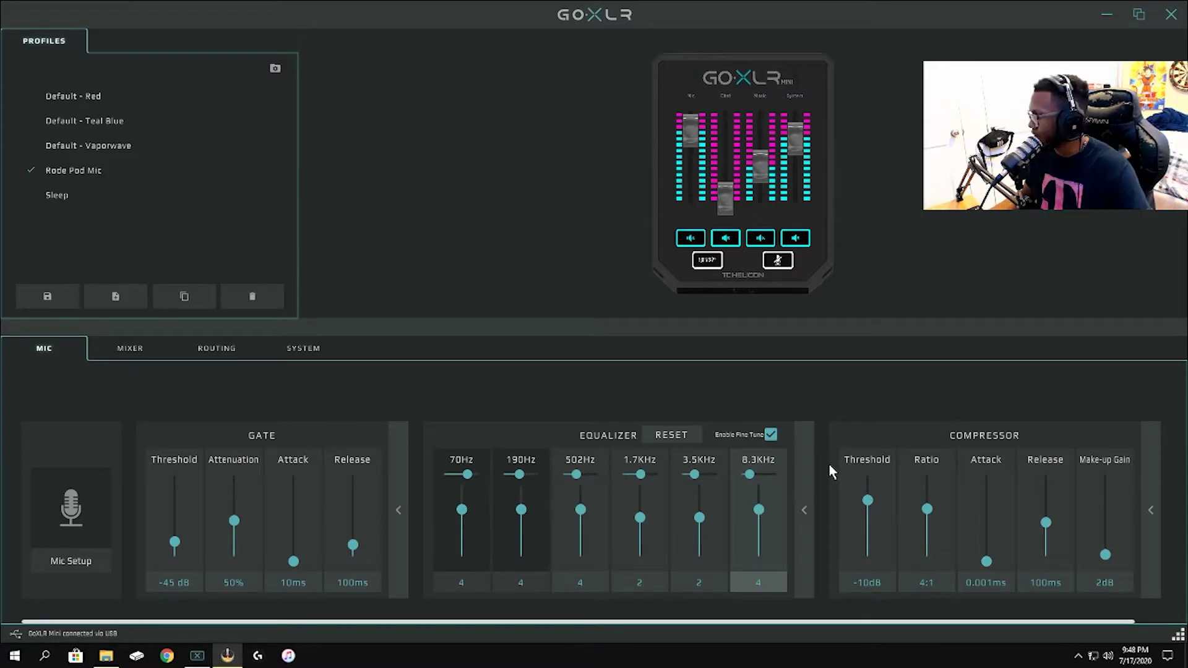
# Examine the mixer's level controls, including the headphones Level and Mic Monitor.
pyautogui.click(150, 360)
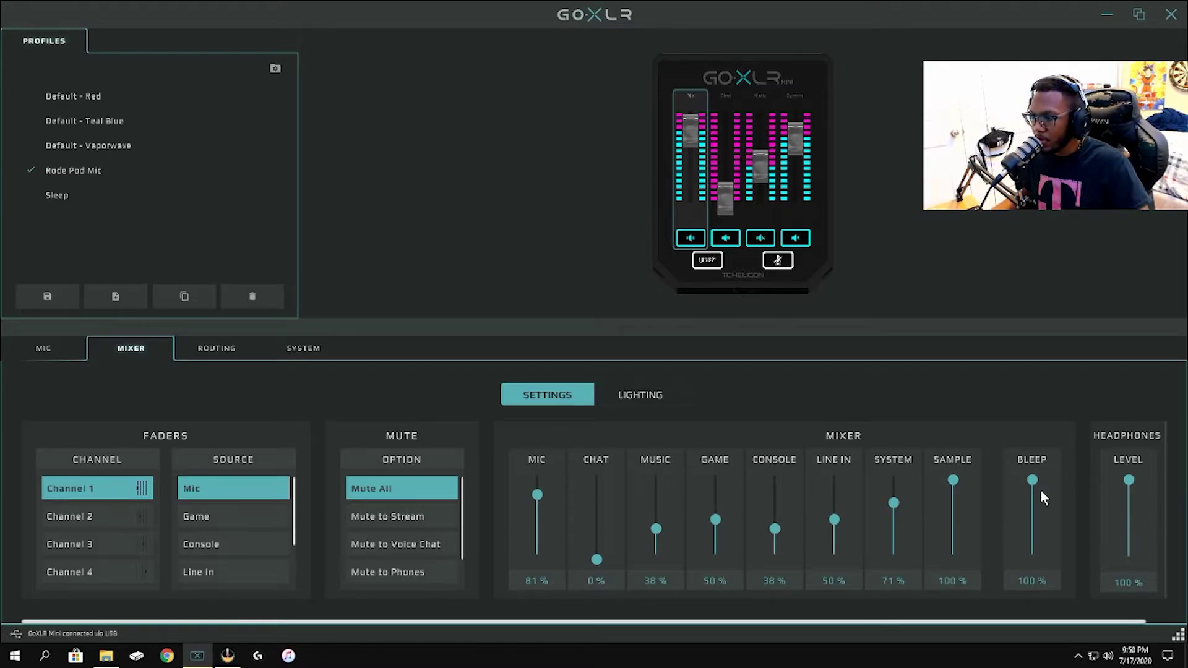
pyautogui.hscroll(2, 1163, 444)
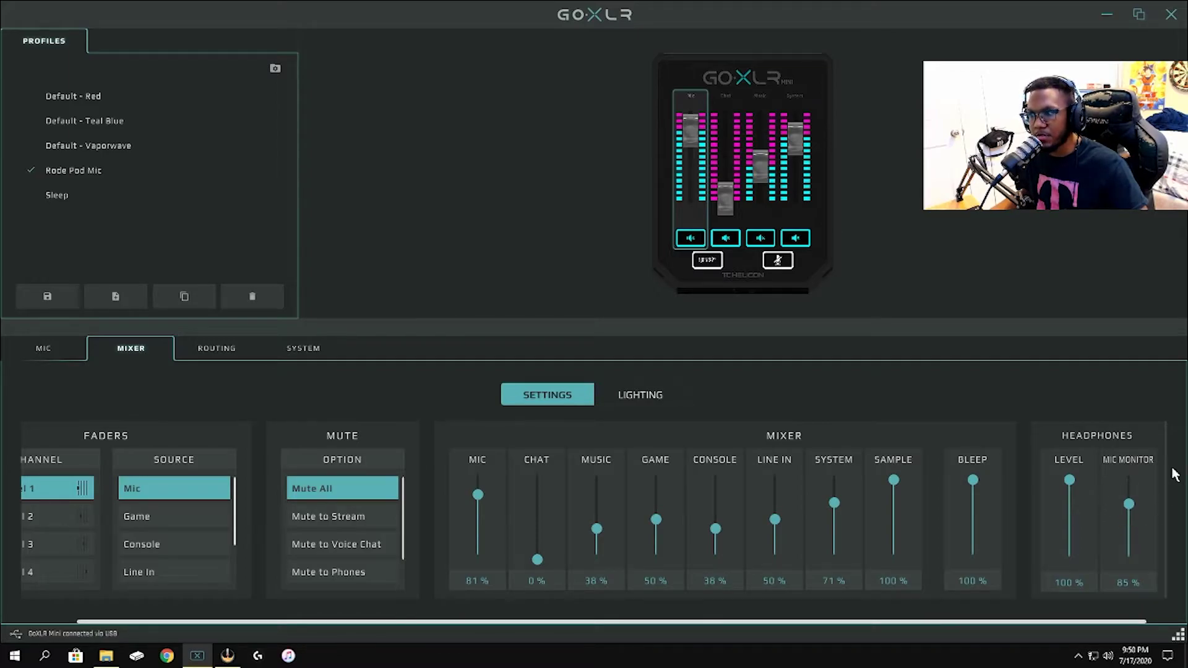
pyautogui.moveTo(1118, 467)
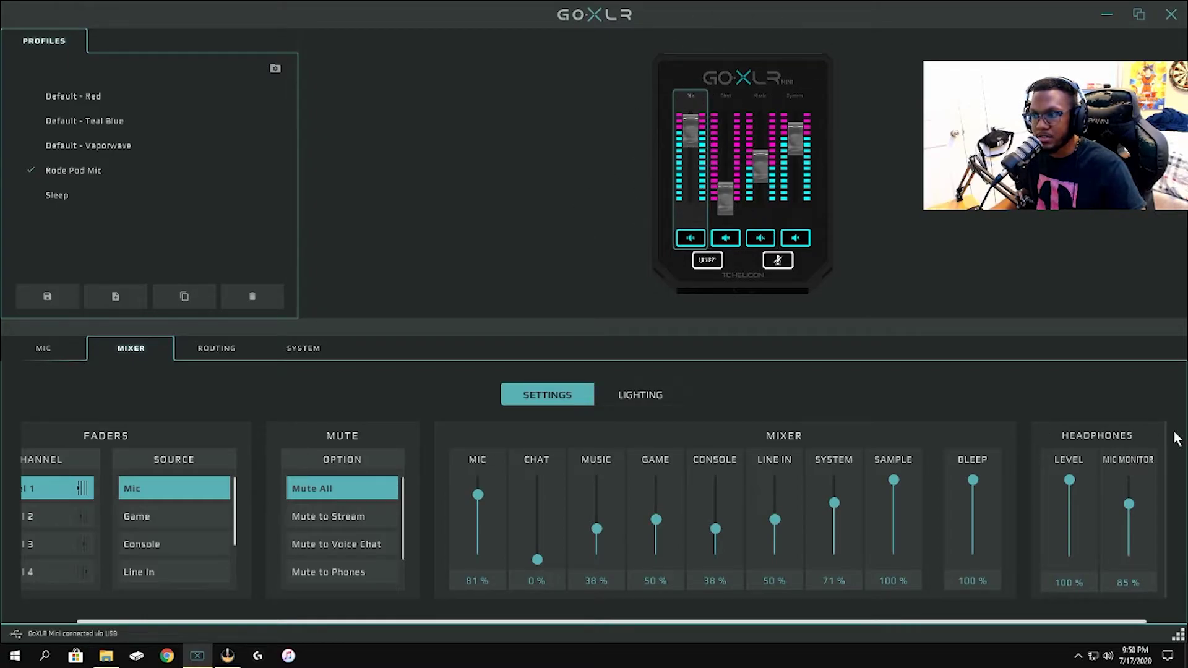
pyautogui.hscroll(-2, 1166, 467)
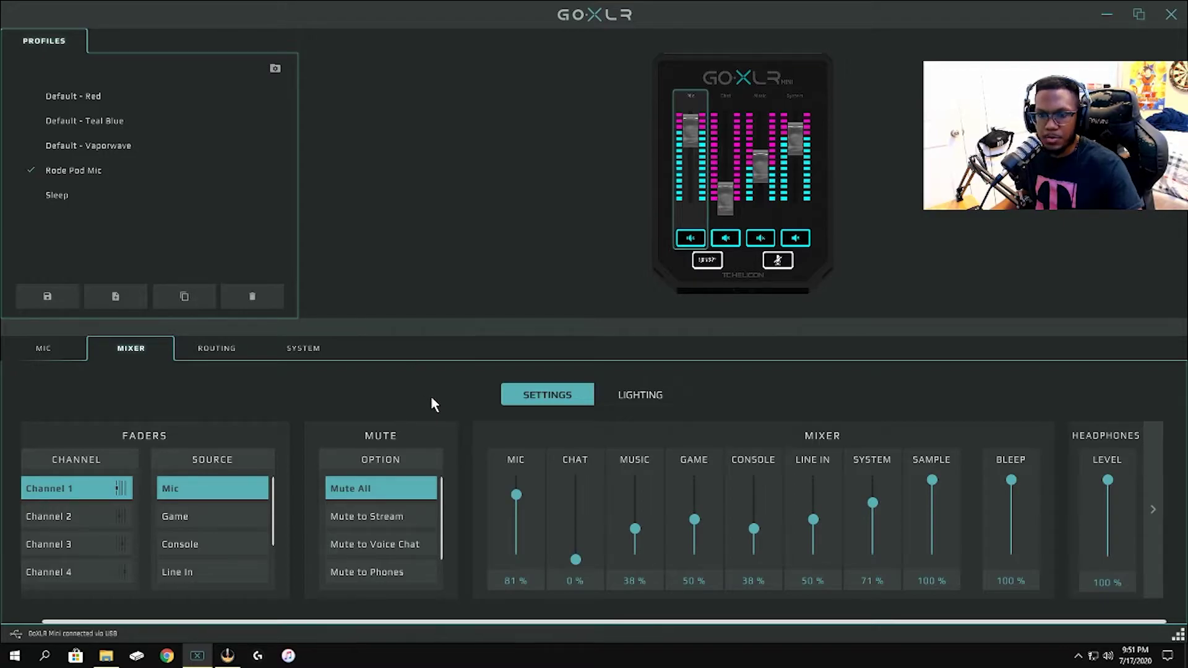
# Review the available mute options for the Channel 1 mic fader and the Channel 2 voice chat fader.
pyautogui.scroll(-1, 432, 505)
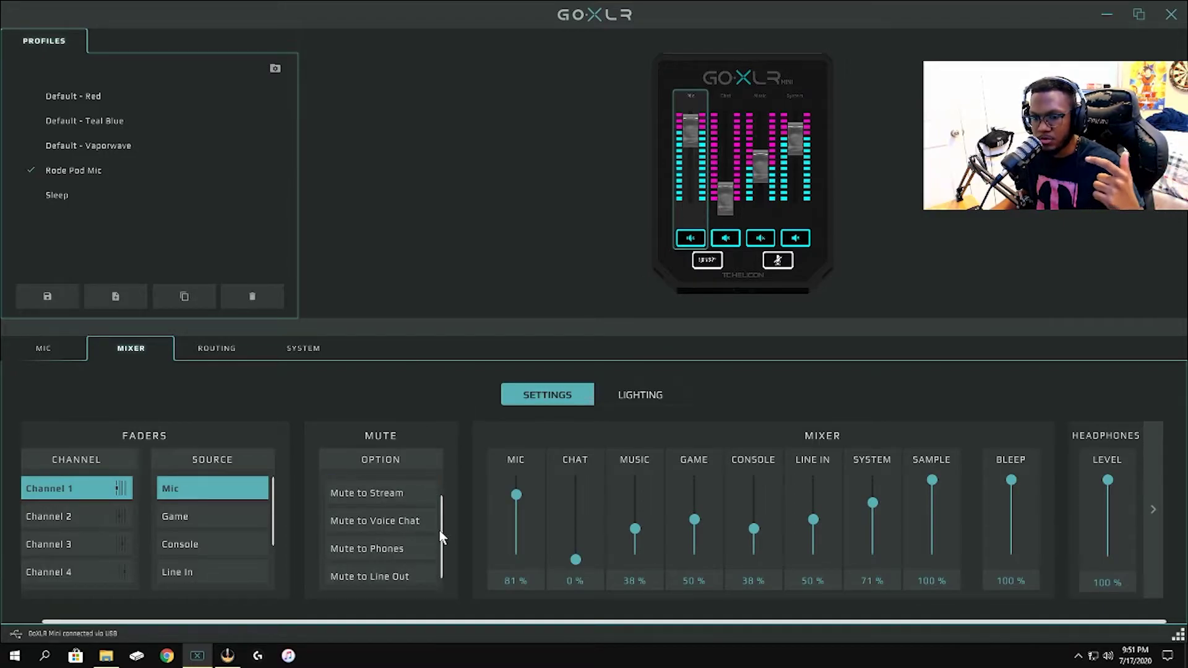
pyautogui.scroll(1, 405, 568)
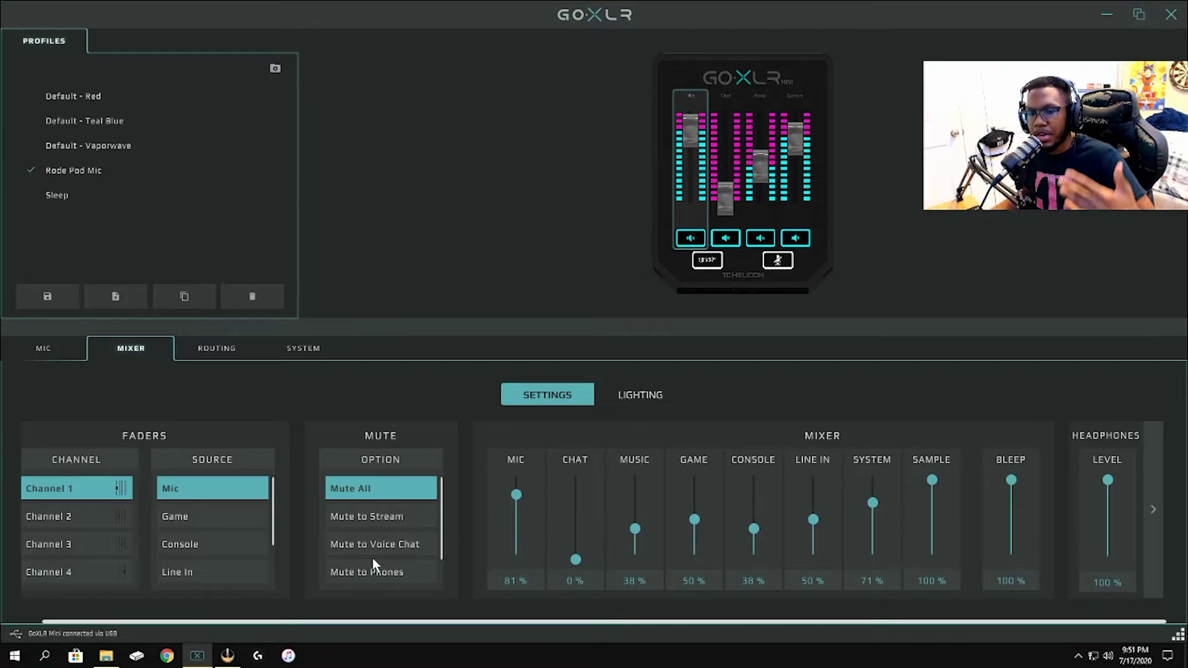
pyautogui.scroll(-1, 365, 523)
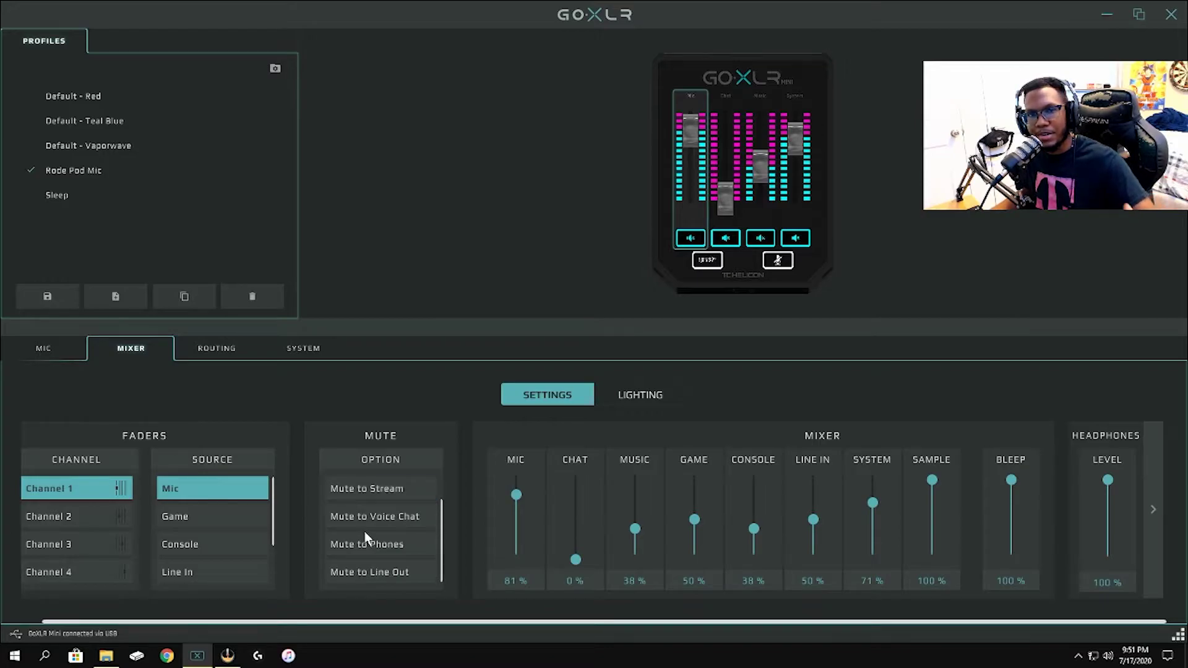
pyautogui.scroll(1, 373, 547)
pyautogui.scroll(-1, 380, 575)
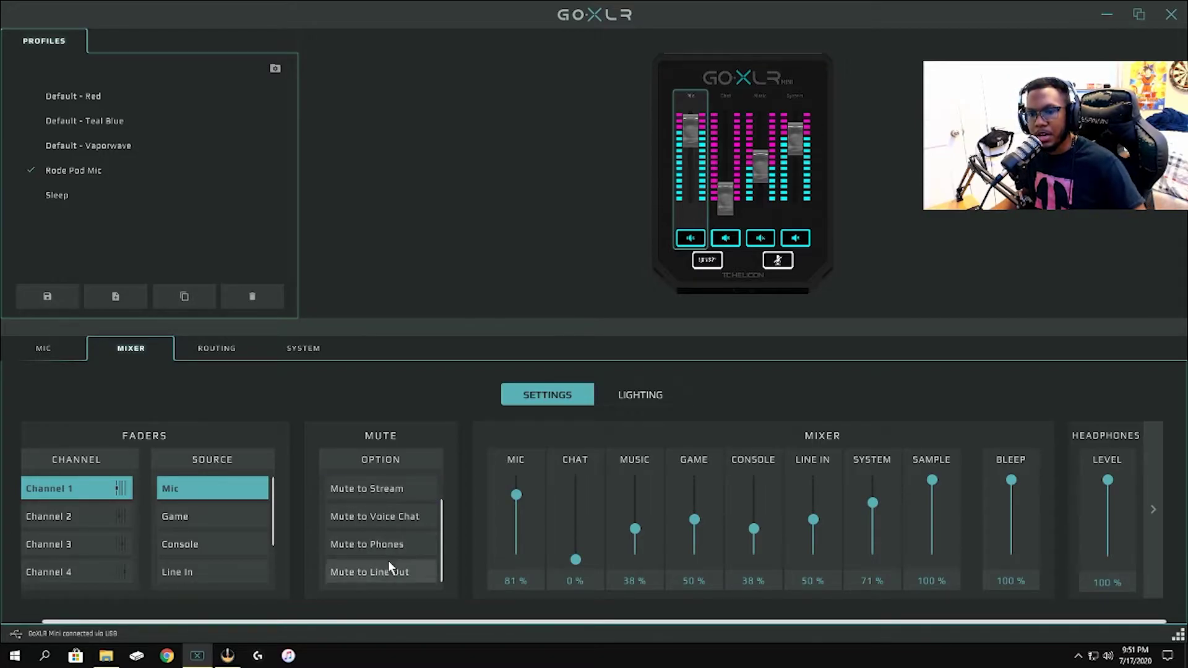
pyautogui.scroll(1, 397, 560)
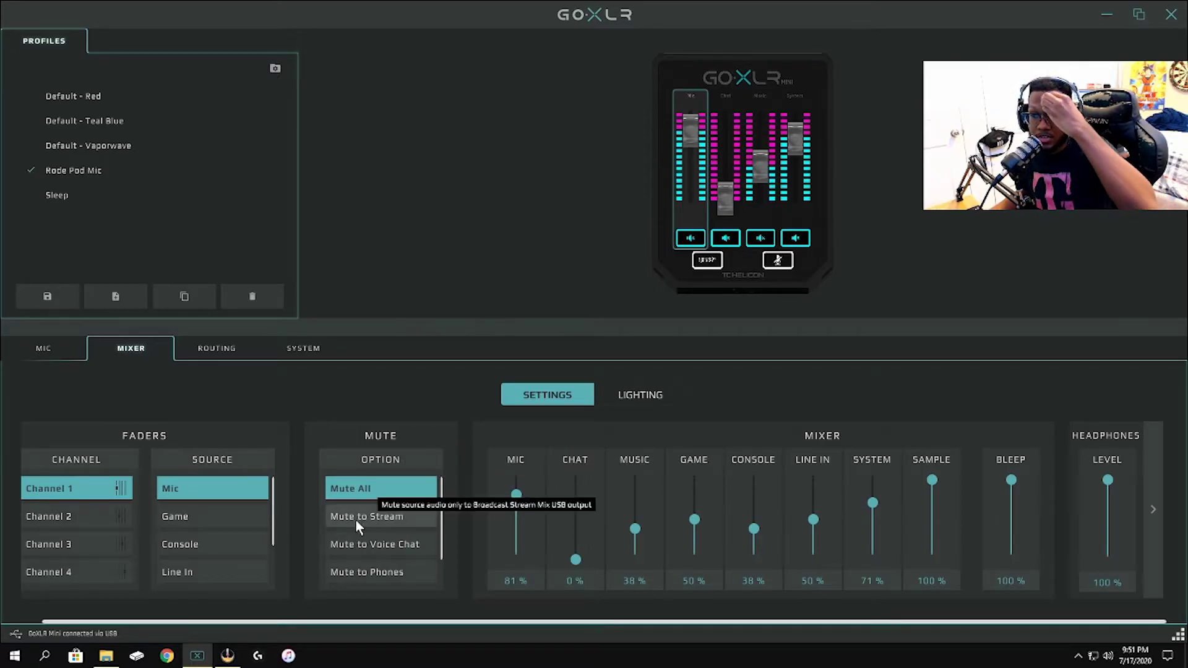
pyautogui.scroll(-1, 396, 566)
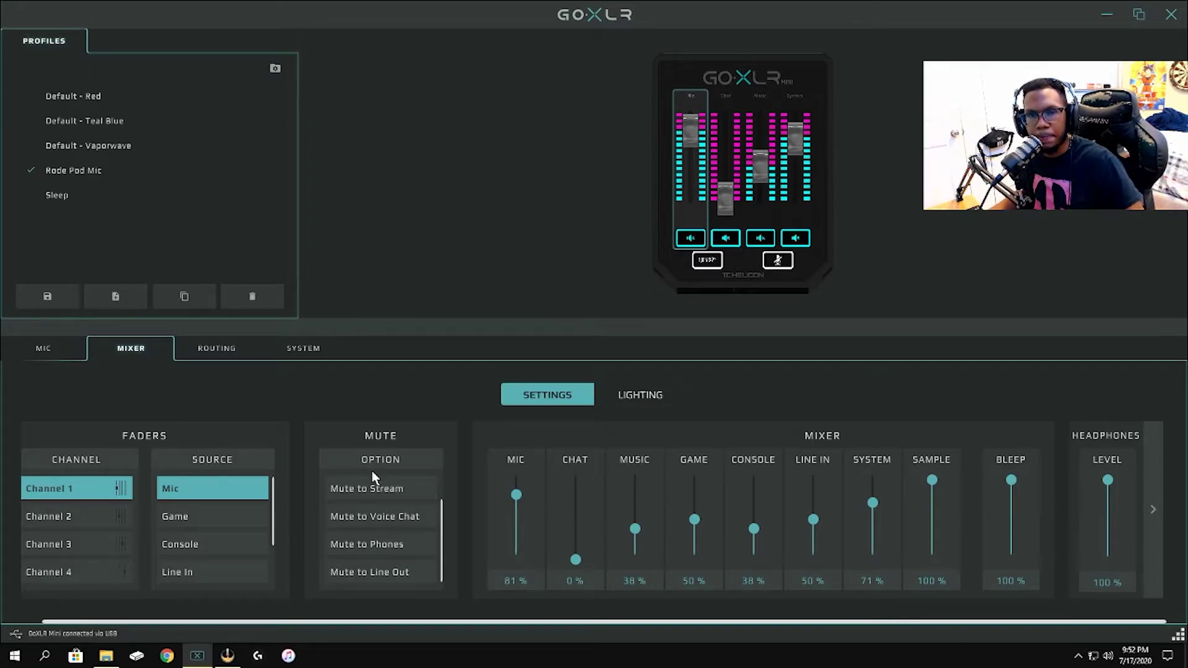
pyautogui.scroll(1, 371, 535)
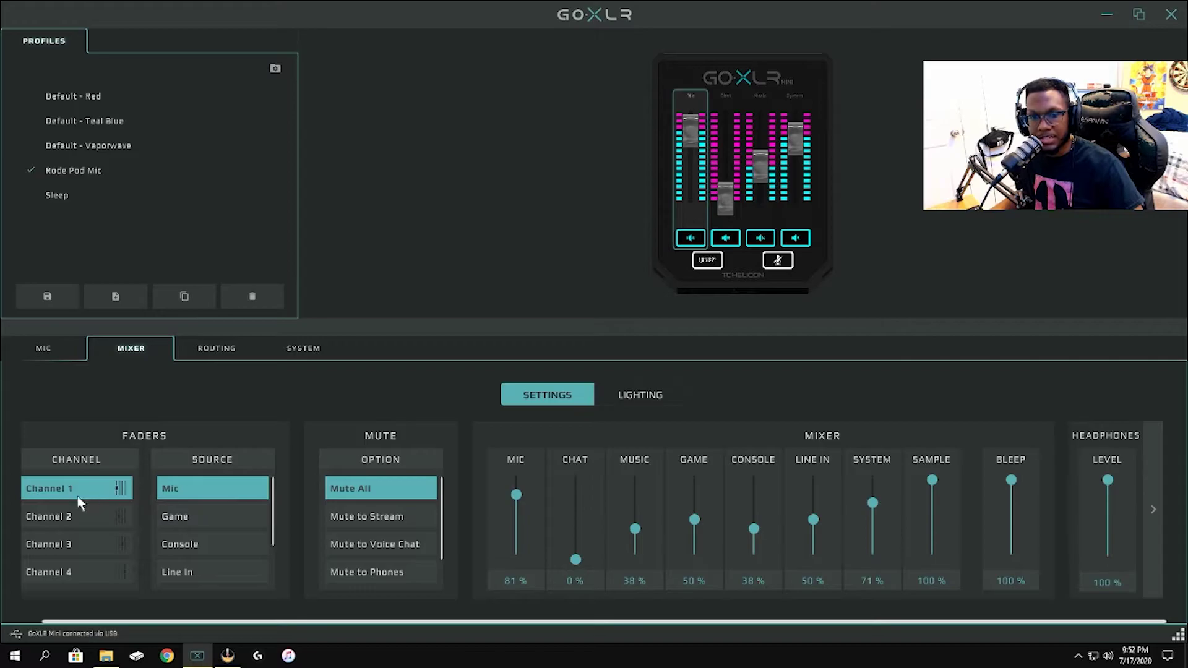
pyautogui.click(63, 524)
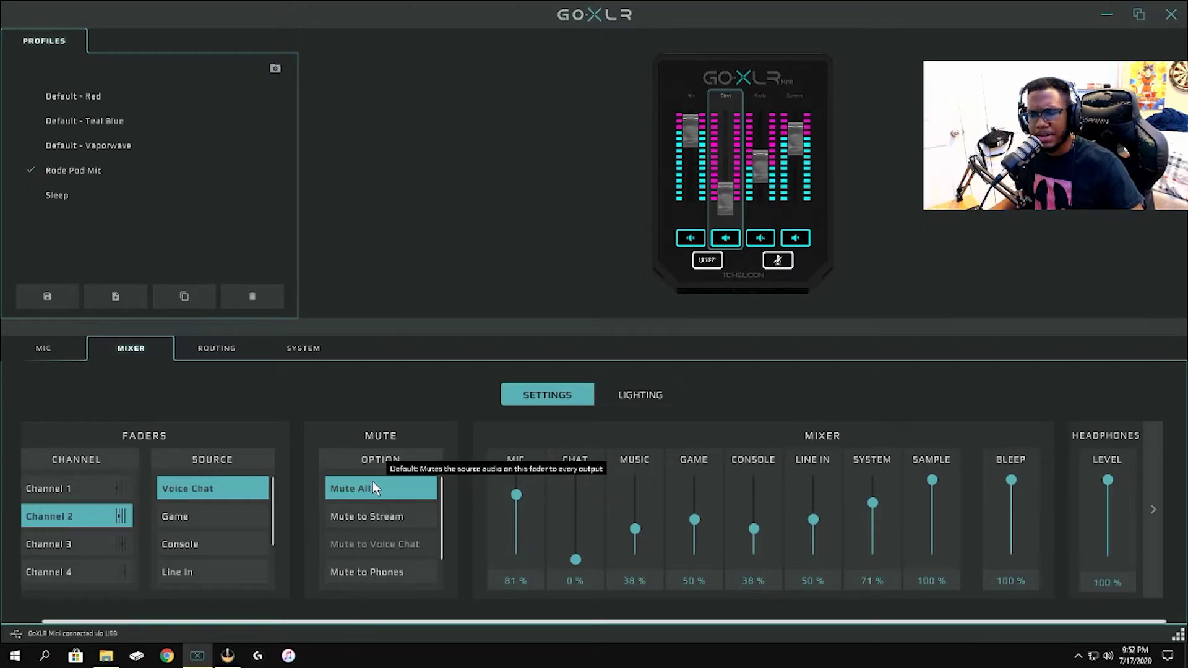
# Minimise and restore the mixer window, and set the Console level to 67%.
pyautogui.click(1107, 14)
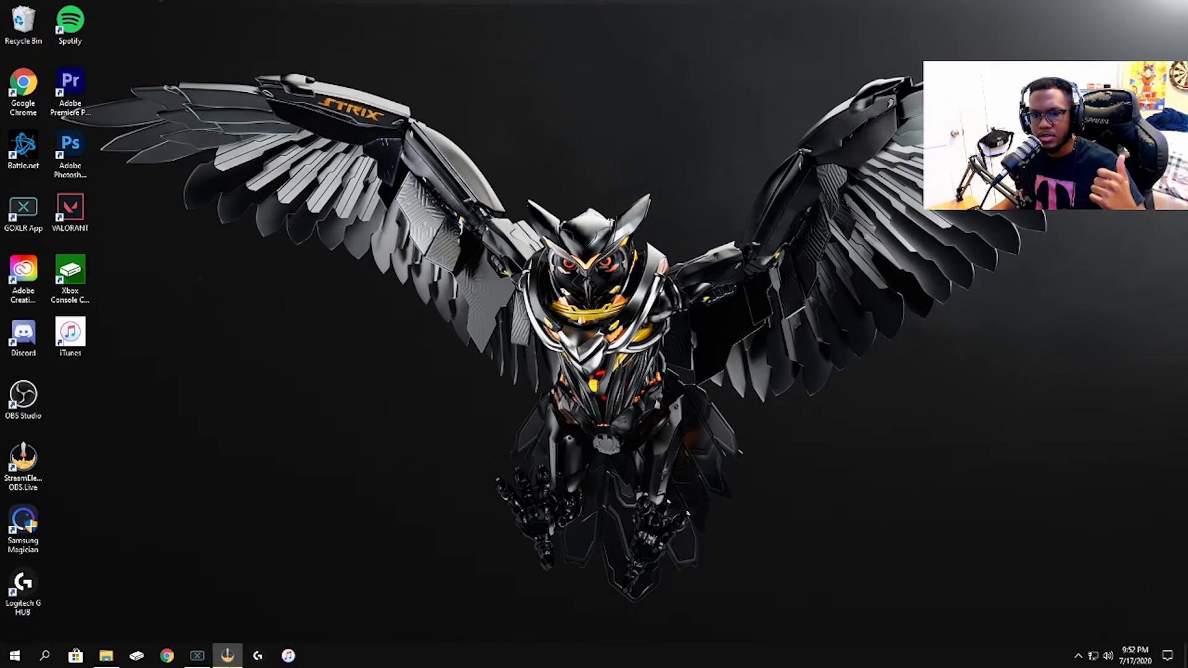
pyautogui.click(202, 658)
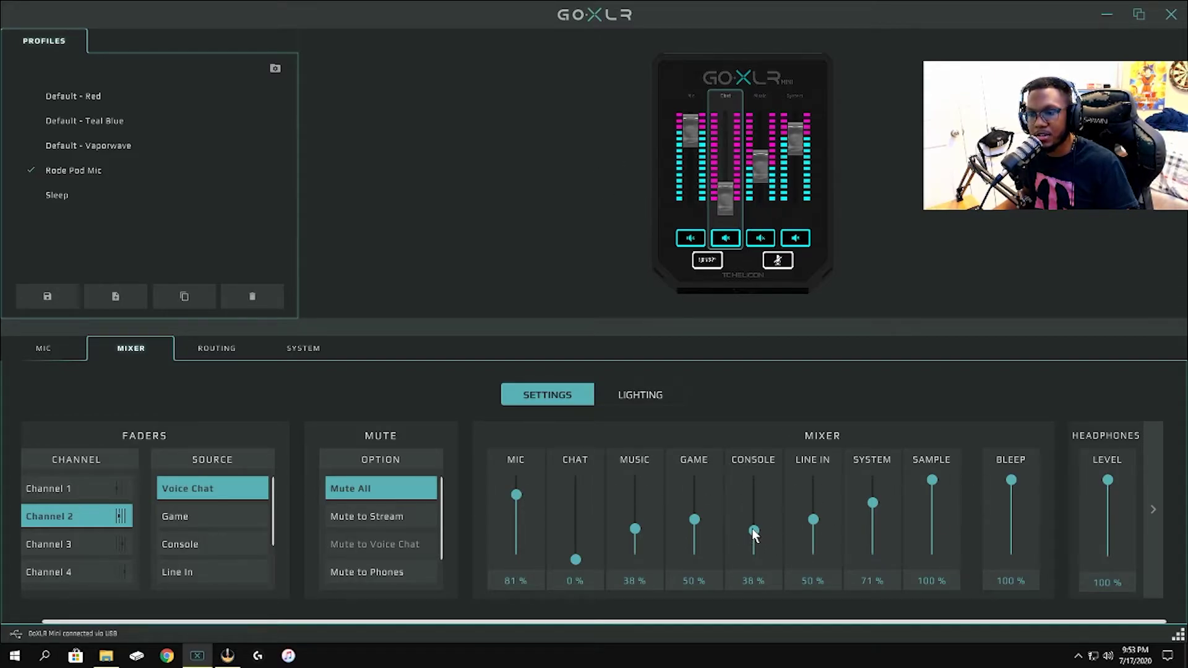
pyautogui.moveTo(753, 482); pyautogui.dragTo(762, 489)
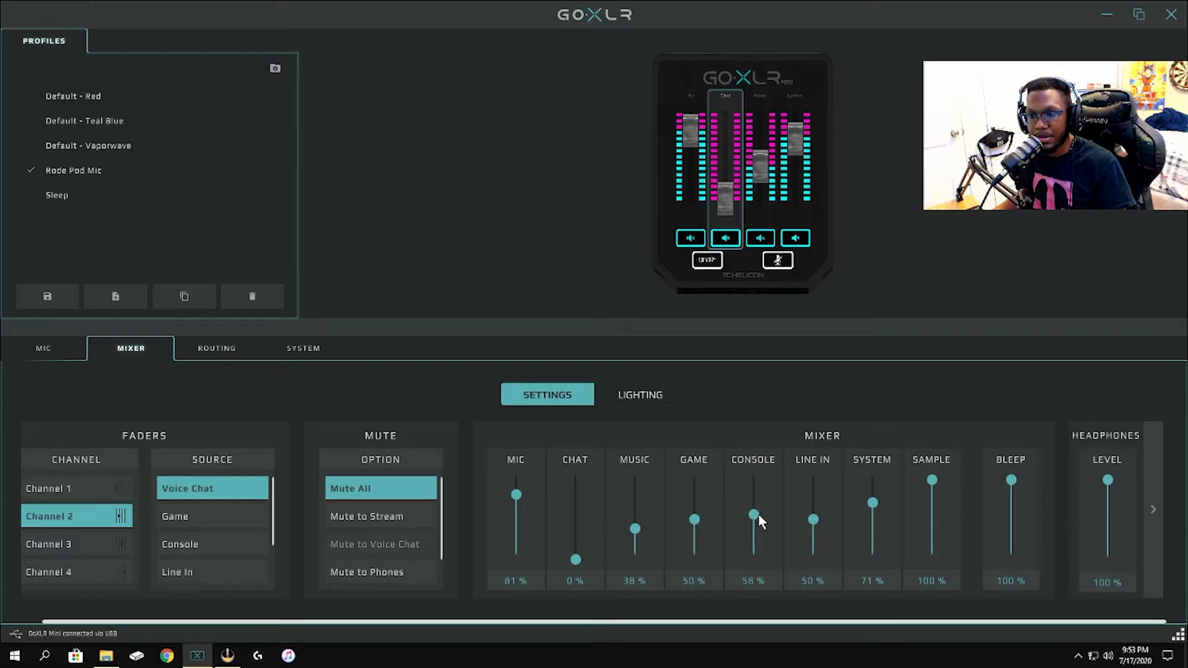
pyautogui.moveTo(758, 513)
pyautogui.mouseDown()
pyautogui.moveTo(760, 500)
pyautogui.moveTo(762, 512)
pyautogui.mouseUp()
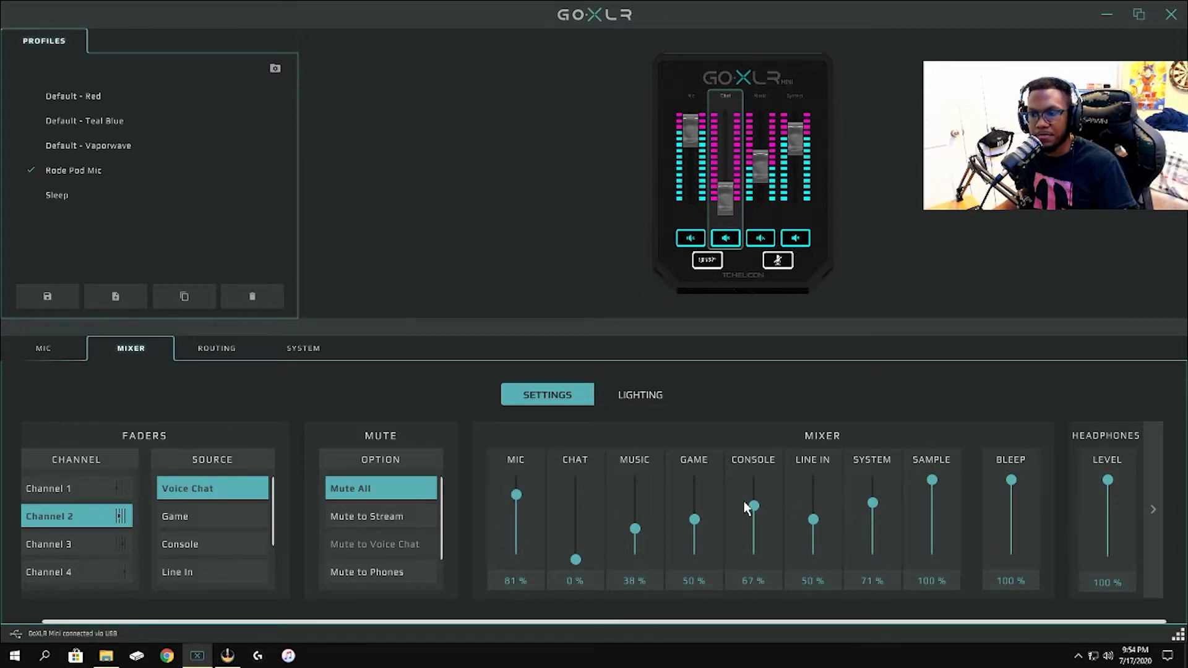
# Review the source assignments and available sources for the Channel 3 and Channel 4 faders.
pyautogui.click(38, 535)
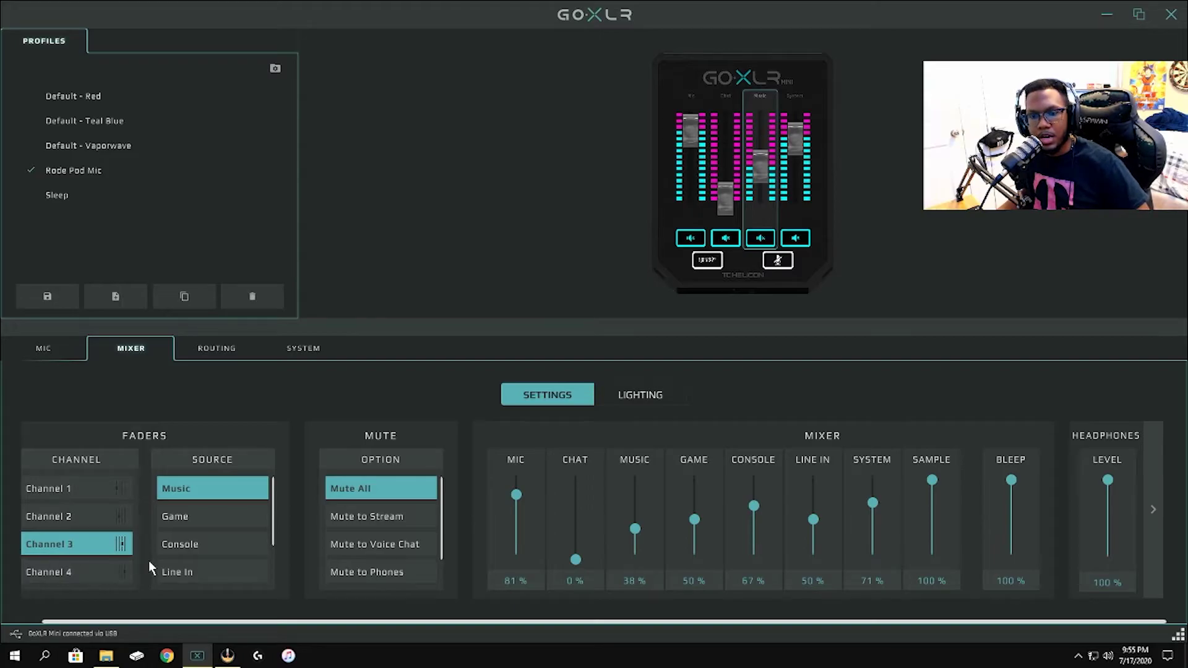
pyautogui.scroll(-2, 219, 519)
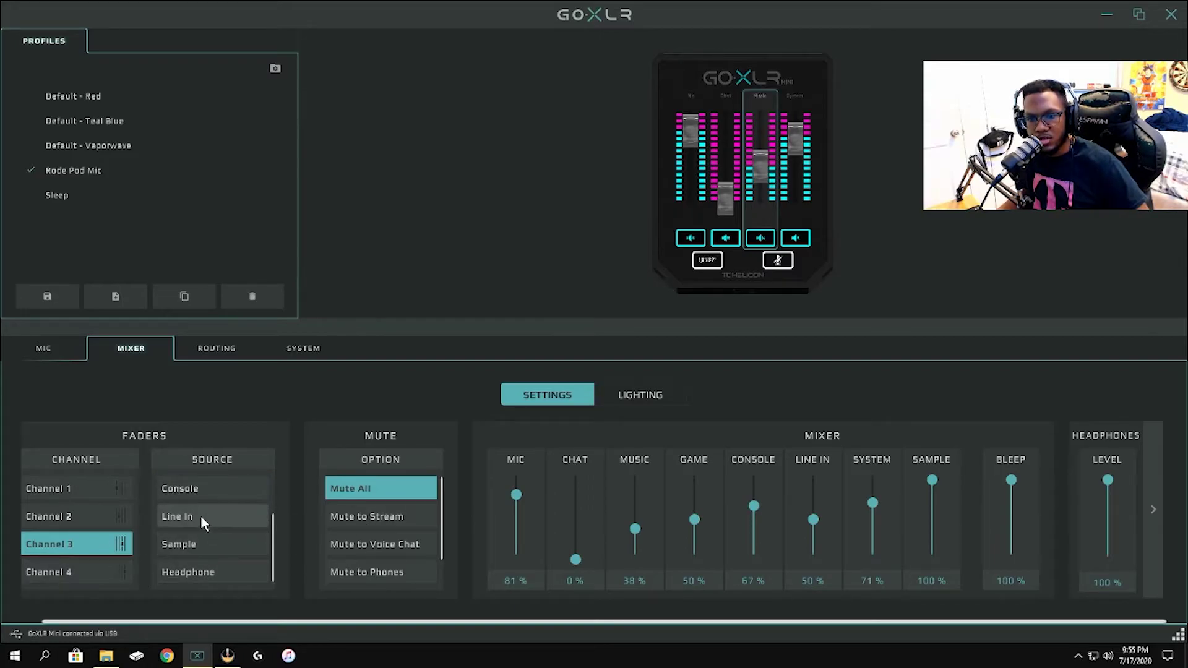
pyautogui.scroll(2, 219, 559)
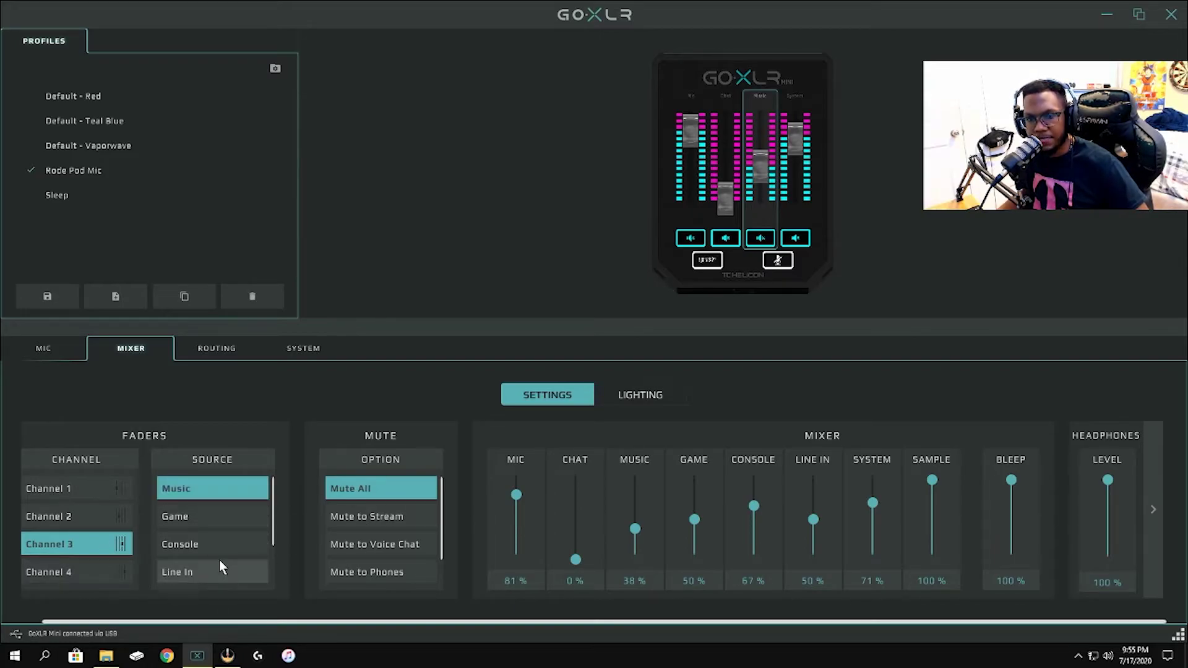
pyautogui.click(83, 571)
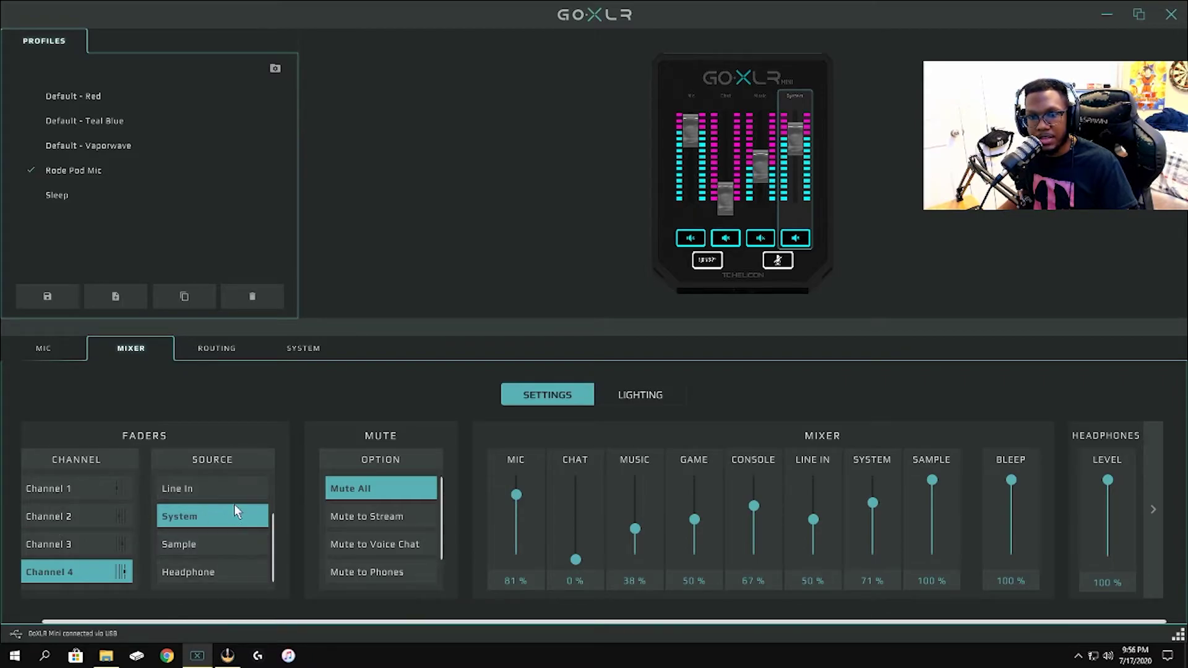
pyautogui.scroll(2, 234, 510)
pyautogui.scroll(1, 86, 504)
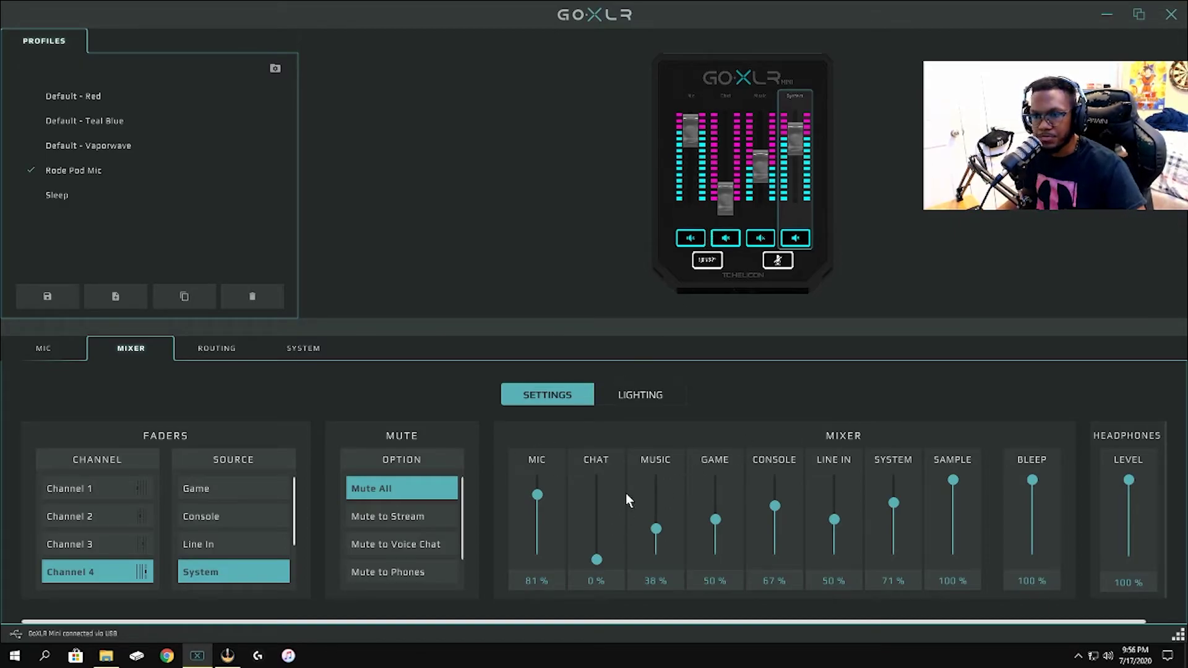
# Examine the fader and mute lighting of Channels 4, 1 and 2, and return to the mixer settings.
pyautogui.click(624, 401)
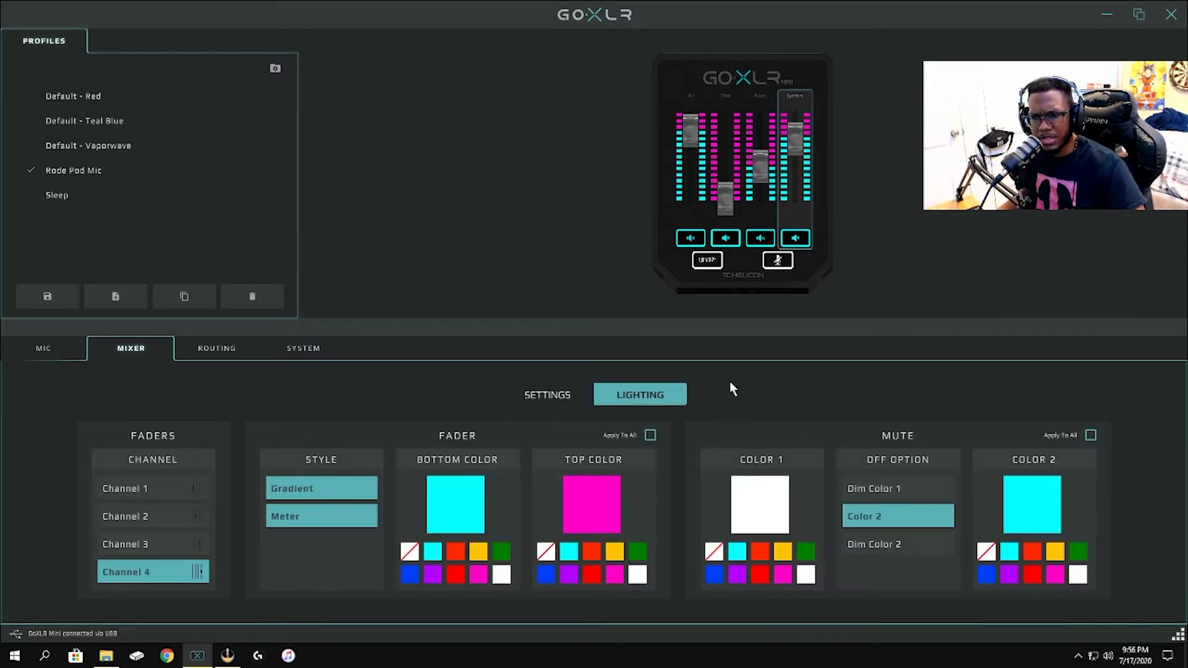
pyautogui.click(135, 492)
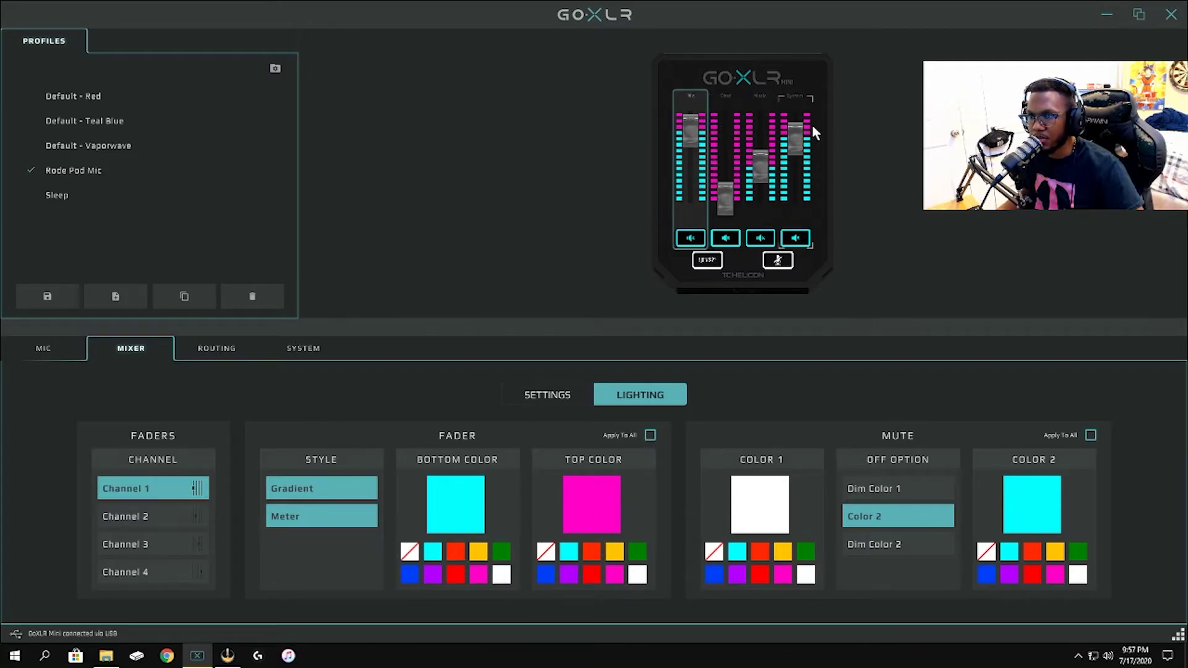
pyautogui.click(167, 521)
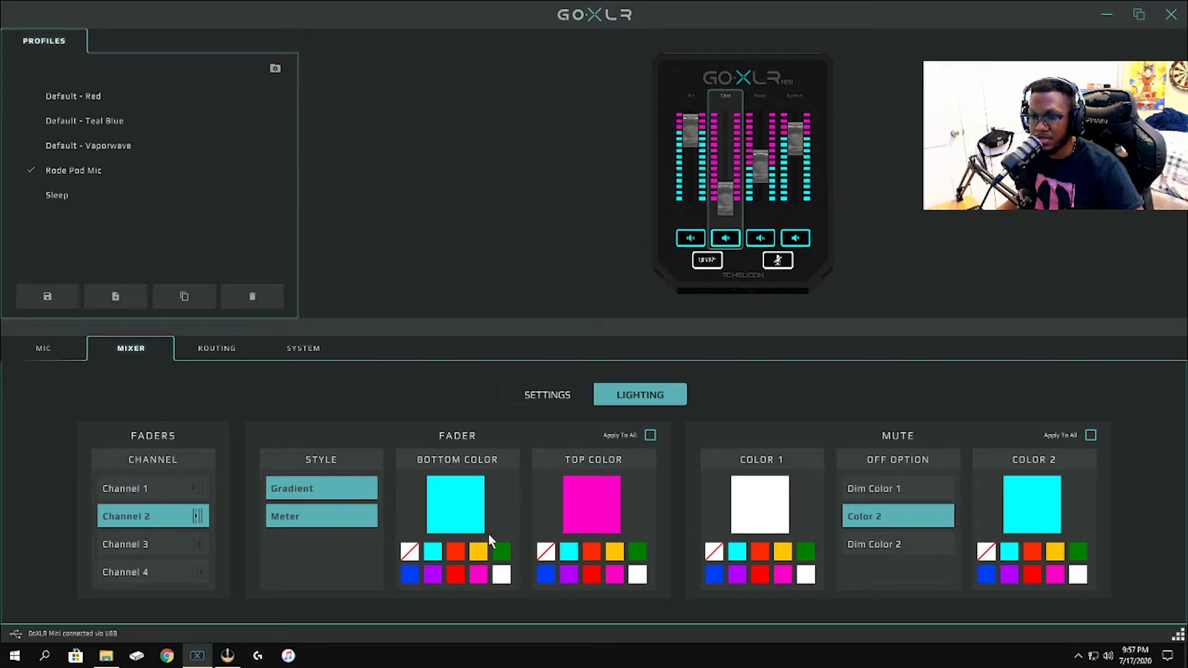
pyautogui.click(148, 492)
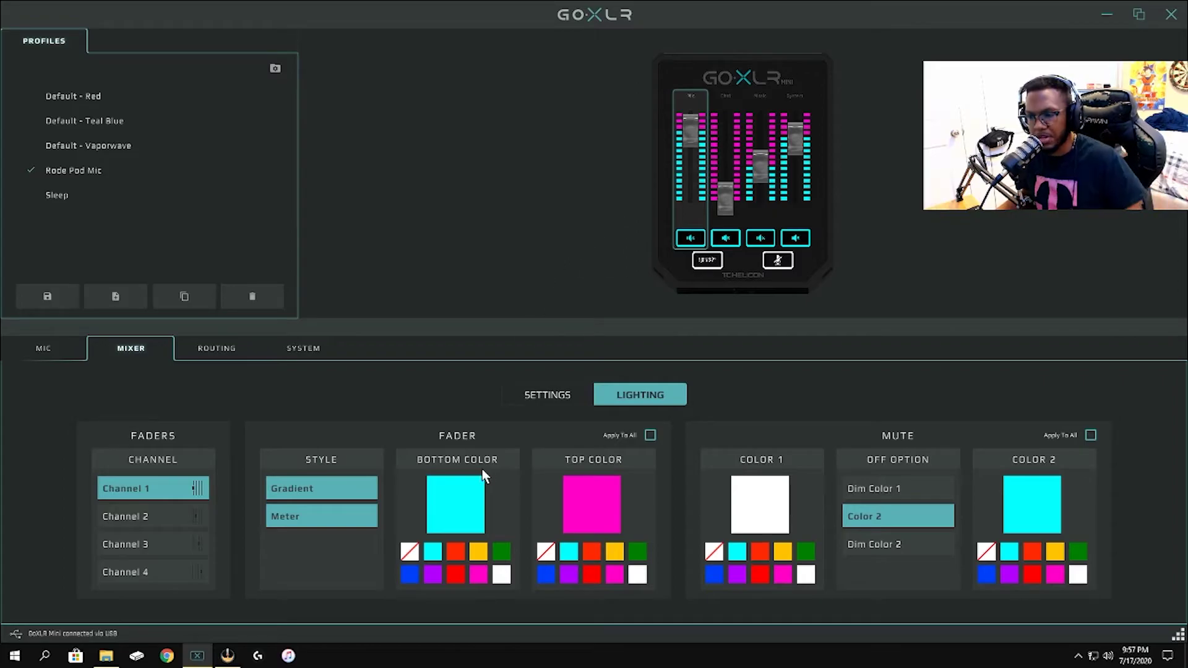
pyautogui.click(572, 396)
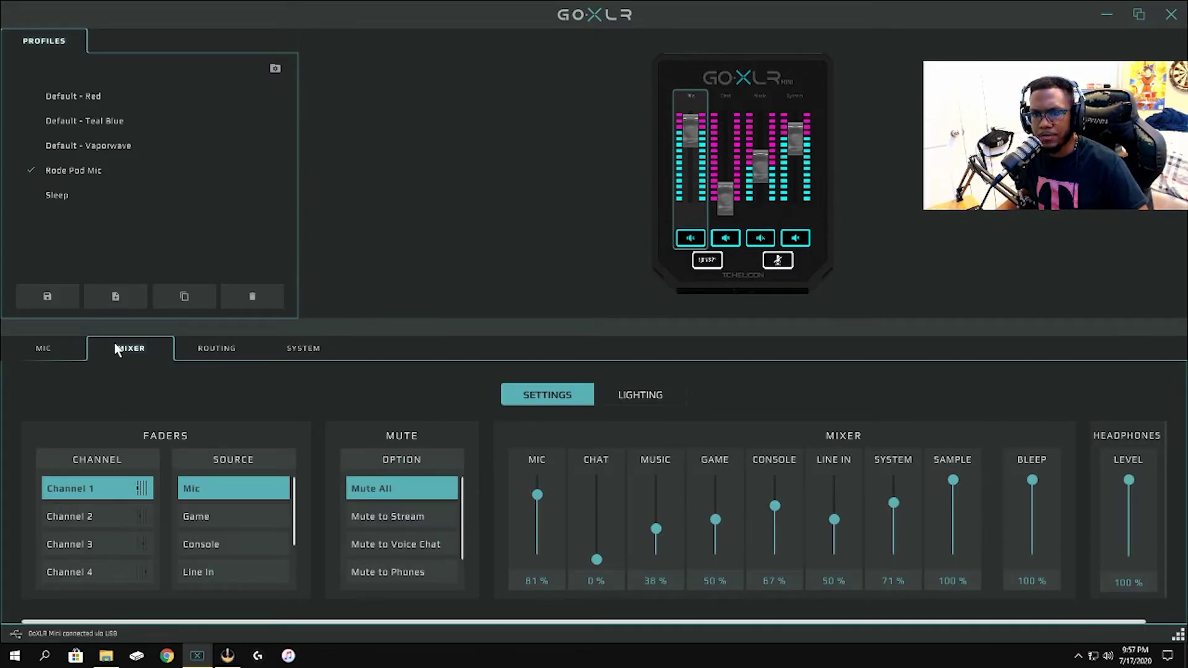
# Route the Mic input to the Headphones output in the routing table.
pyautogui.click(218, 350)
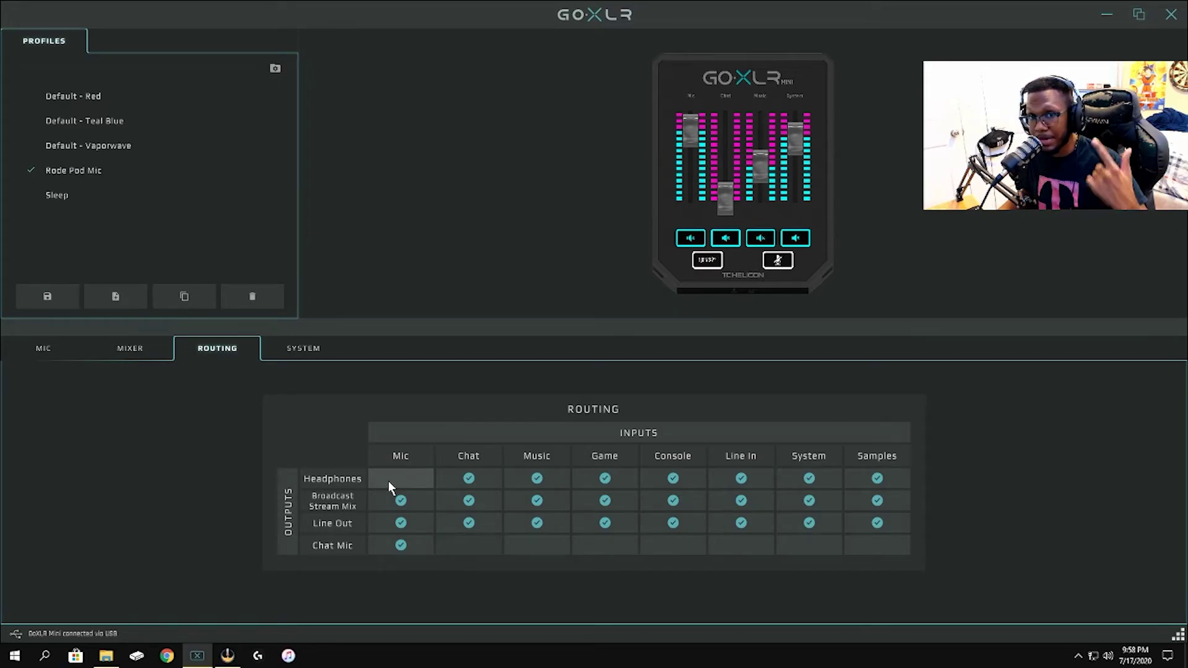
pyautogui.click(387, 480)
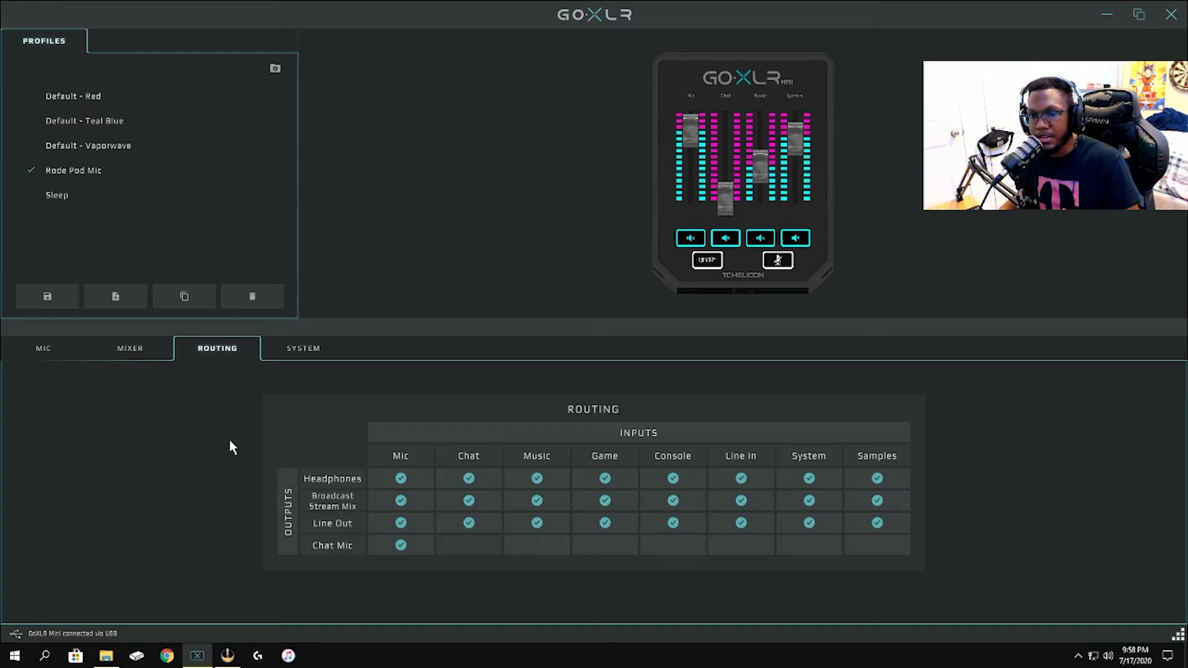
# Check the Mic Monitor level in the mixer's headphones section, and collapse that section again.
pyautogui.click(133, 350)
pyautogui.hscroll(1, 601, 630)
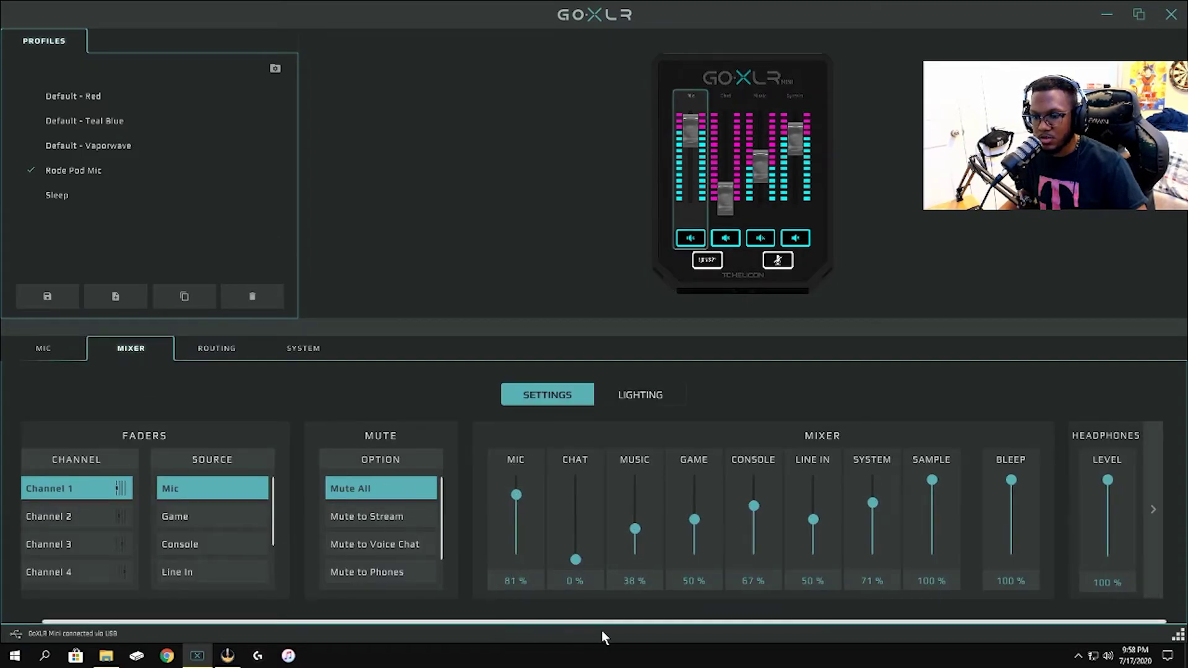
pyautogui.click(1153, 509)
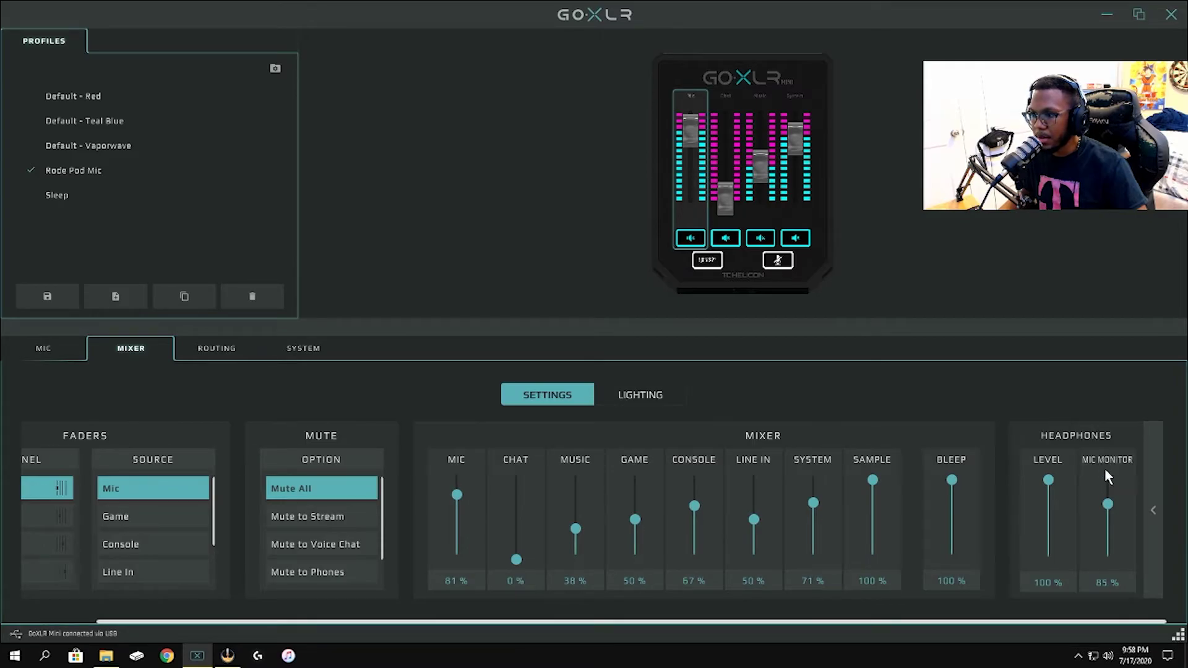
pyautogui.click(1153, 509)
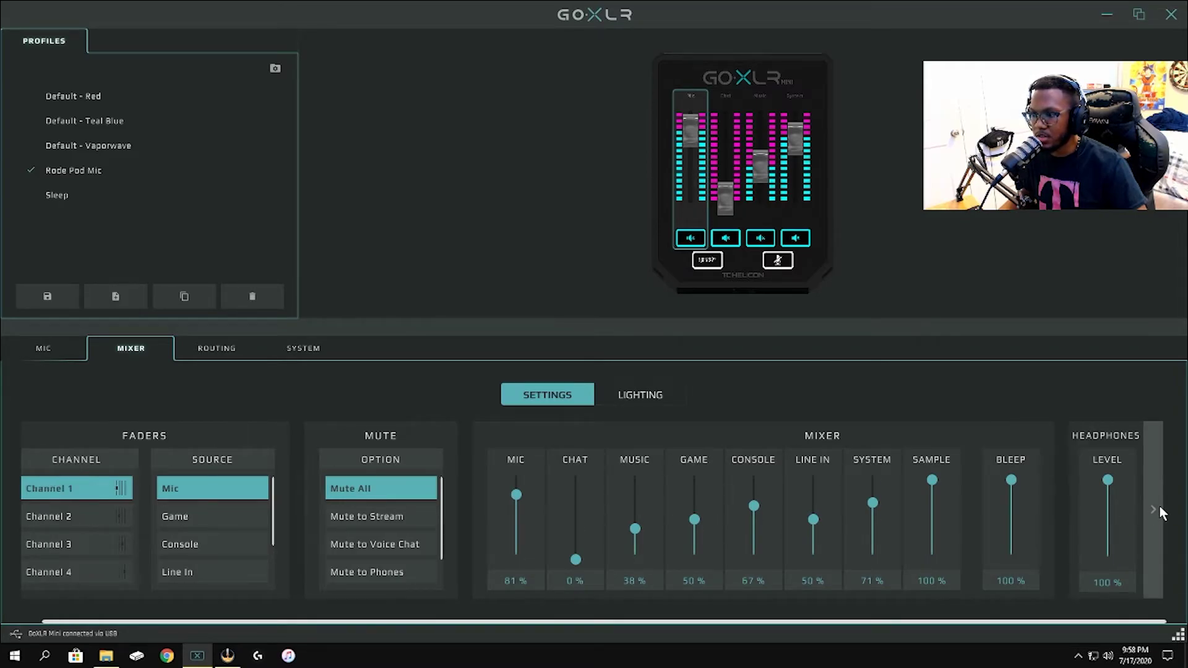
# Try routing the Music and Samples inputs to the Chat Mic output, and switch these routes off again.
pyautogui.click(216, 350)
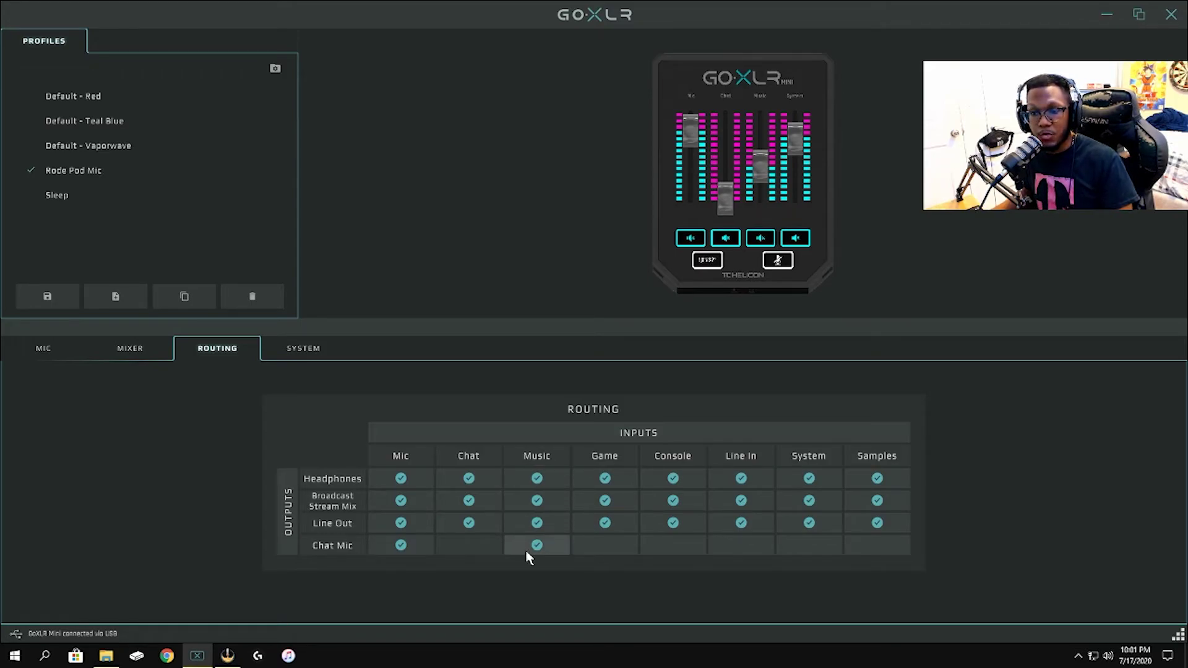
pyautogui.click(546, 548)
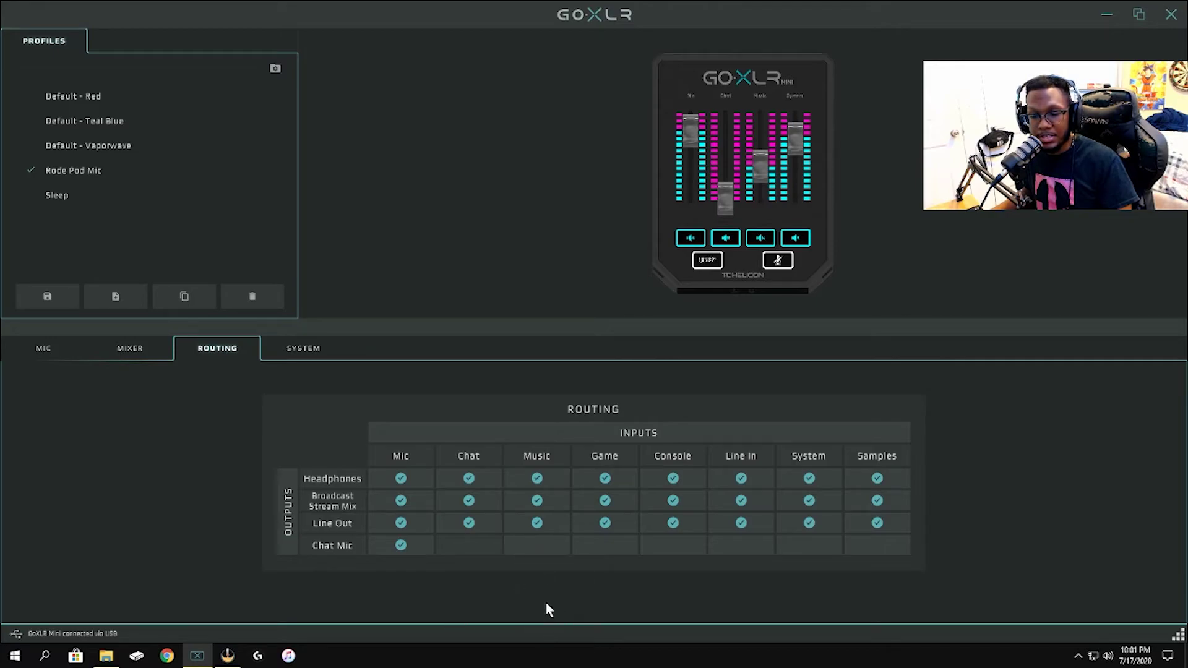
pyautogui.click(535, 552)
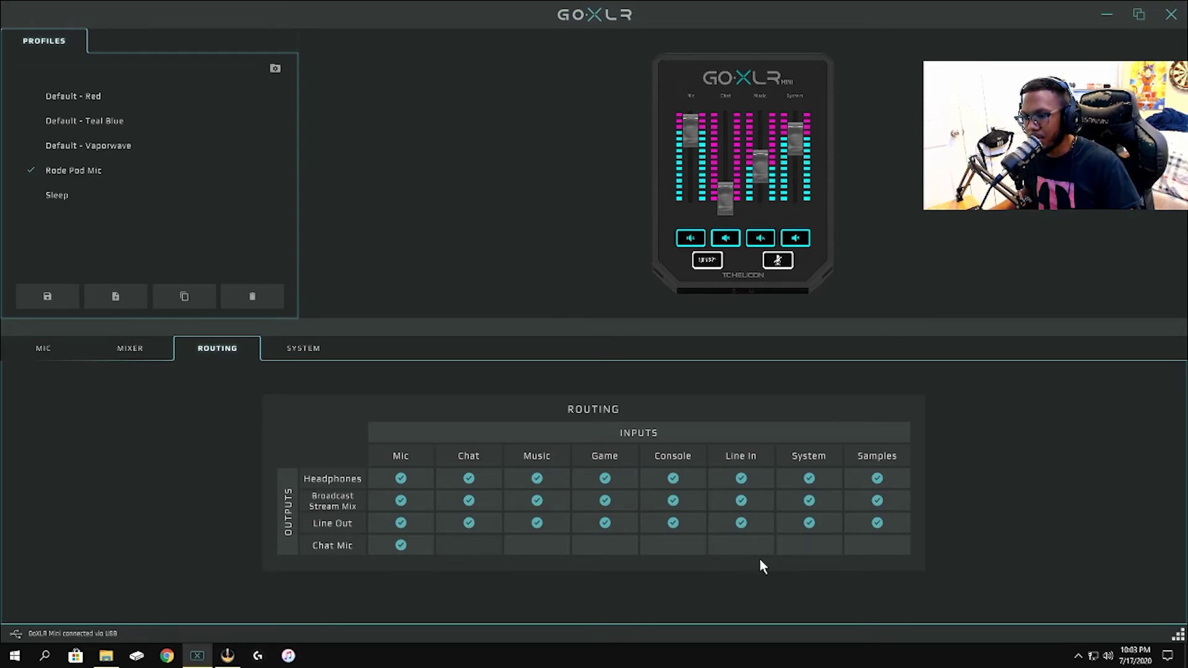
pyautogui.click(877, 544)
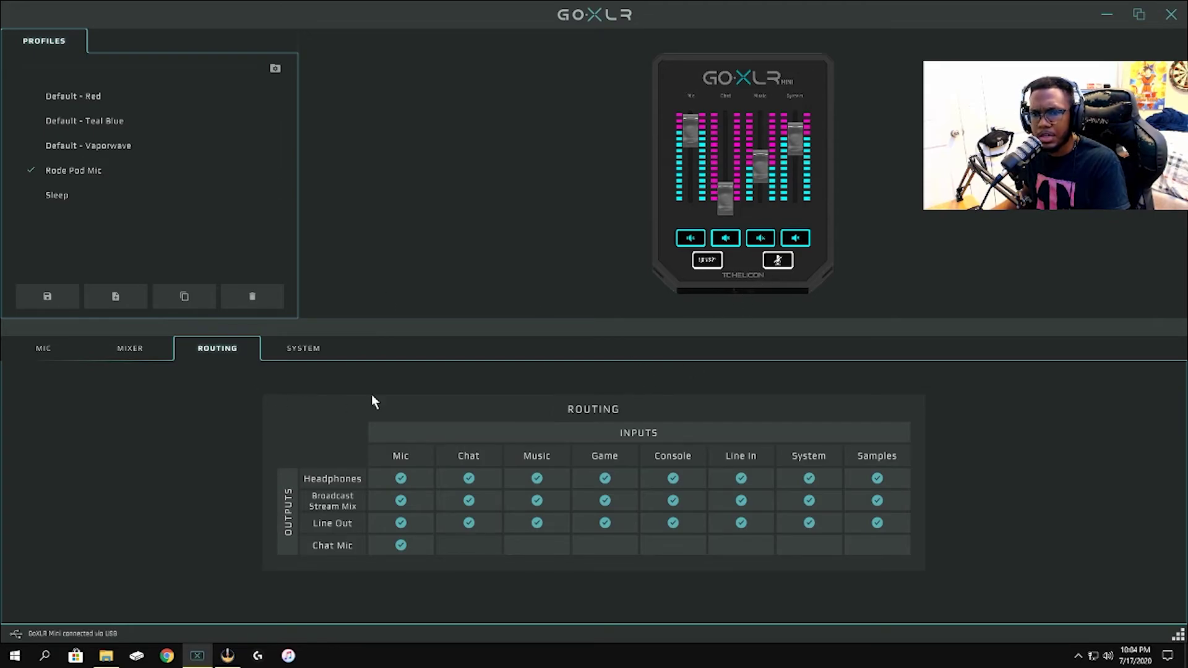
# Check for a device software update in the system settings, and view the global settings.
pyautogui.click(315, 352)
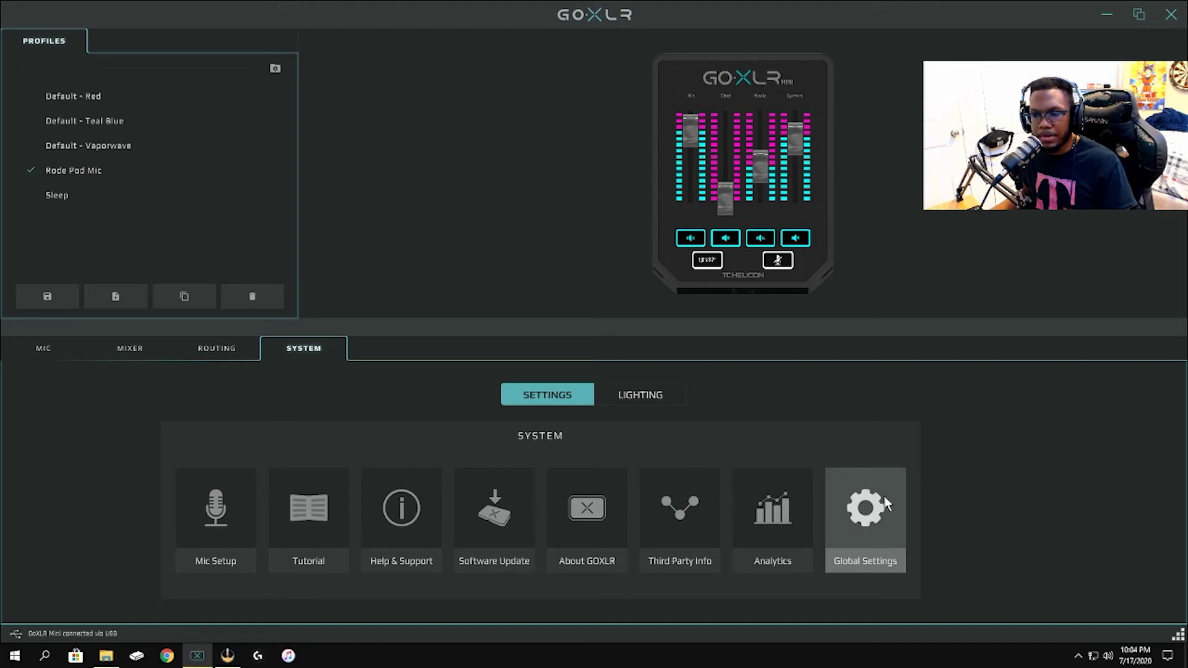
pyautogui.click(500, 526)
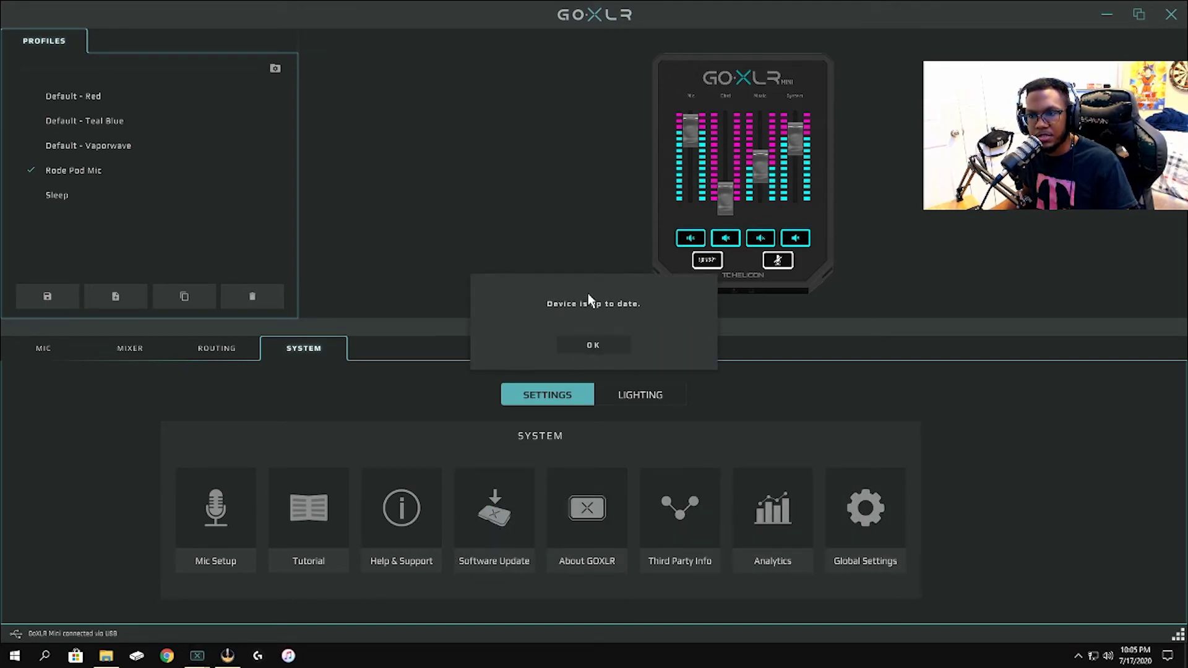
pyautogui.click(590, 345)
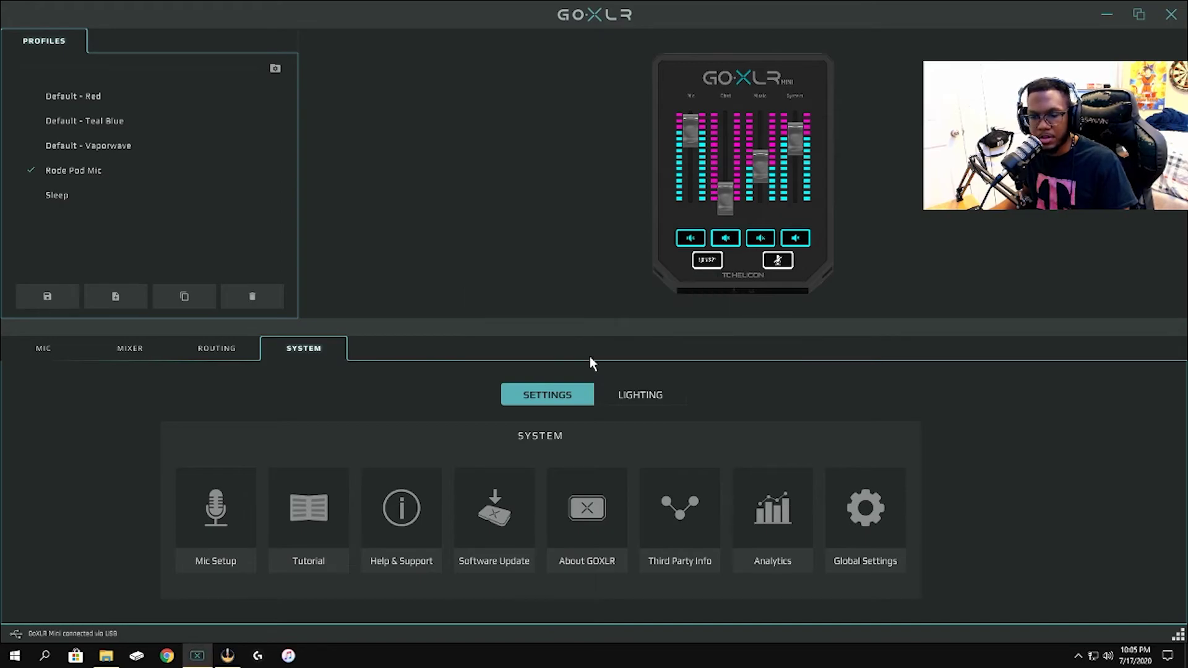
pyautogui.click(872, 525)
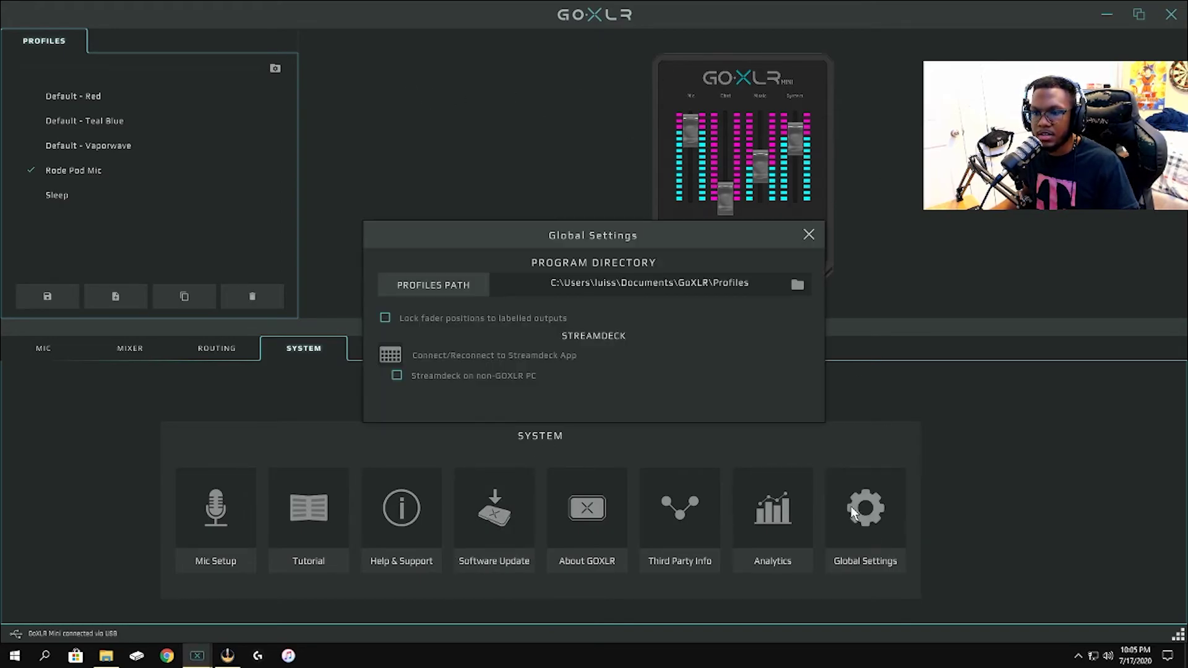
pyautogui.click(808, 235)
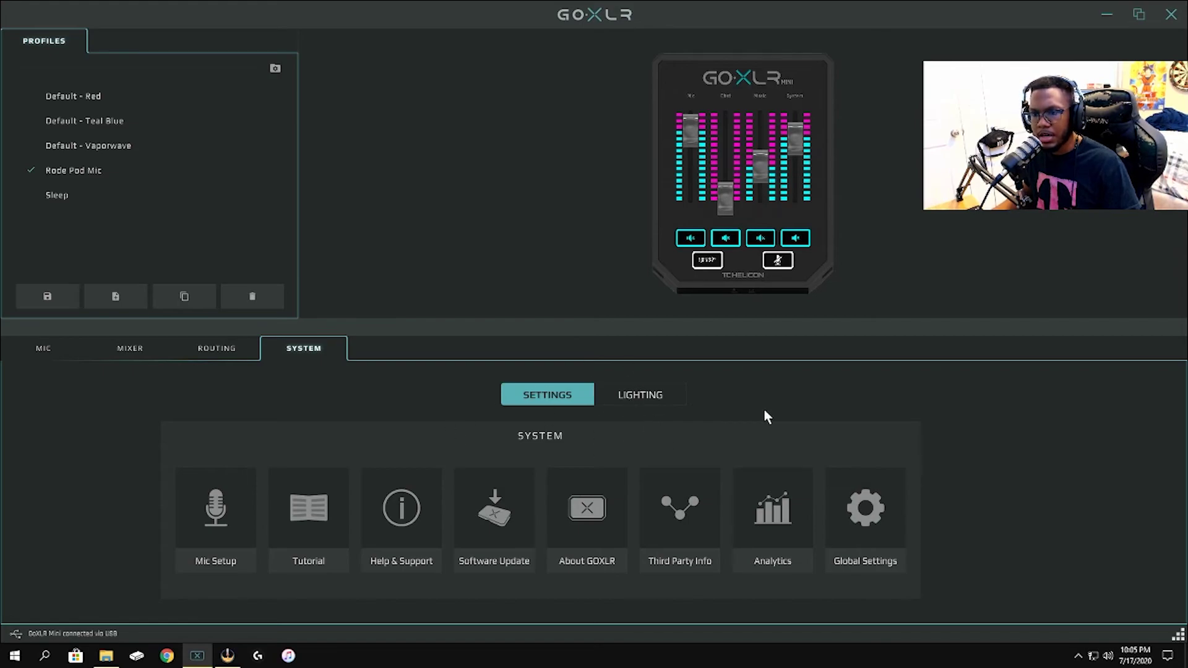
# Examine the system lighting colours and off options for the Bleep, Cough, Accents and Global items.
pyautogui.click(640, 399)
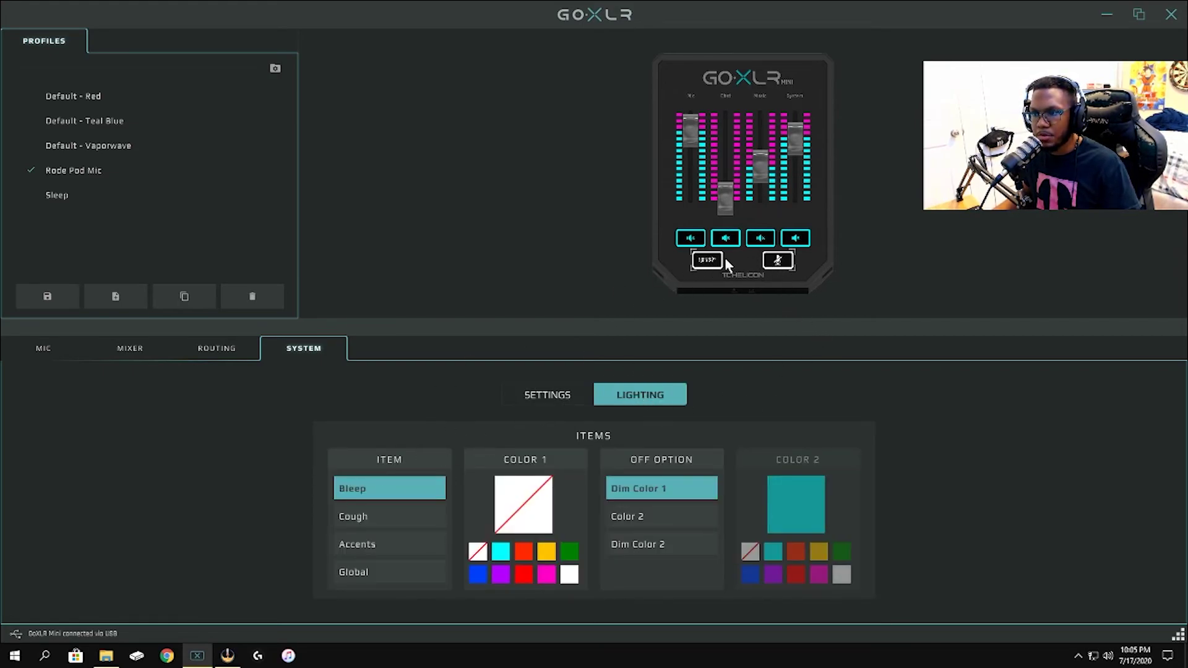
pyautogui.click(404, 519)
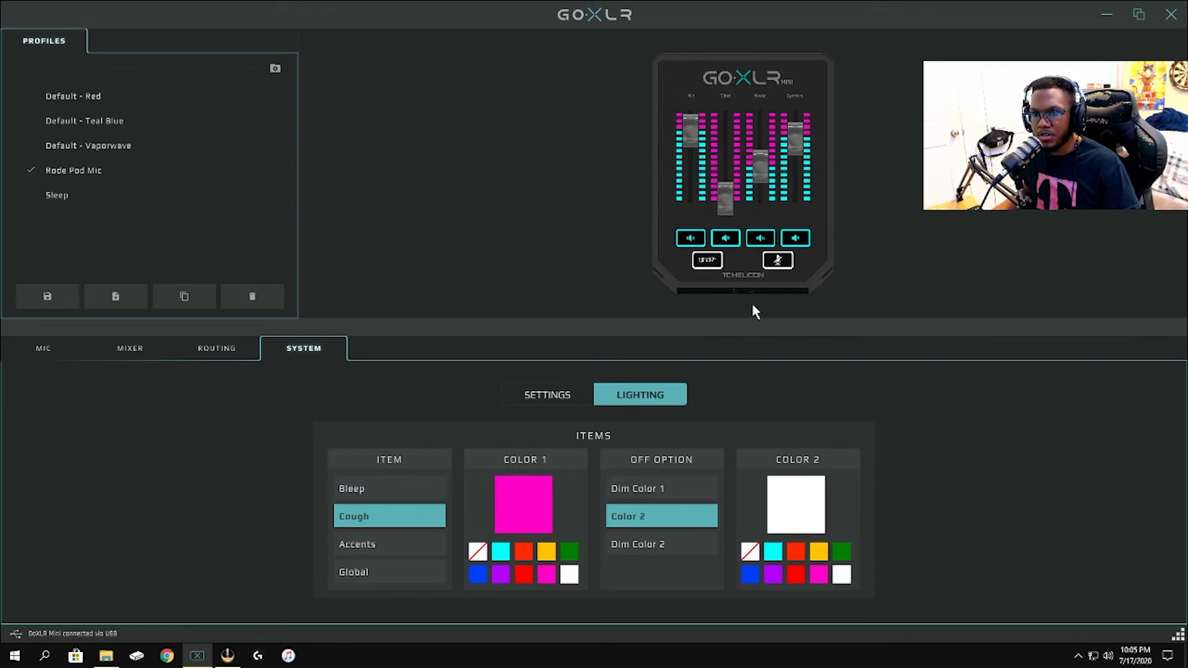
pyautogui.click(356, 488)
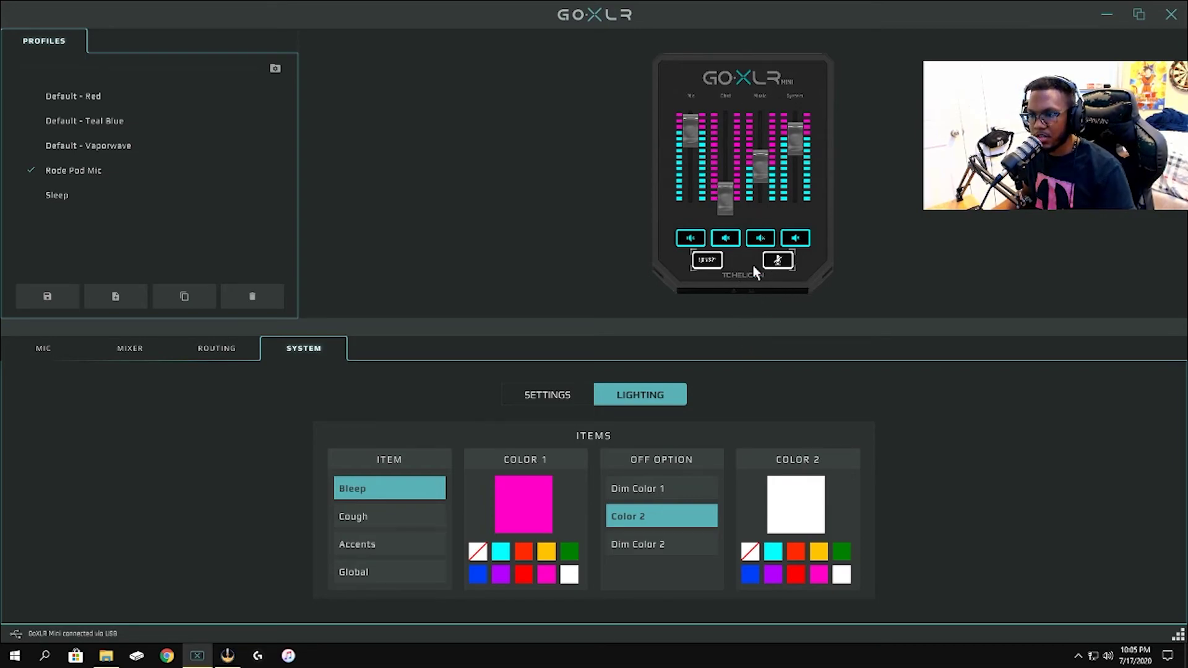
pyautogui.click(416, 521)
pyautogui.click(381, 554)
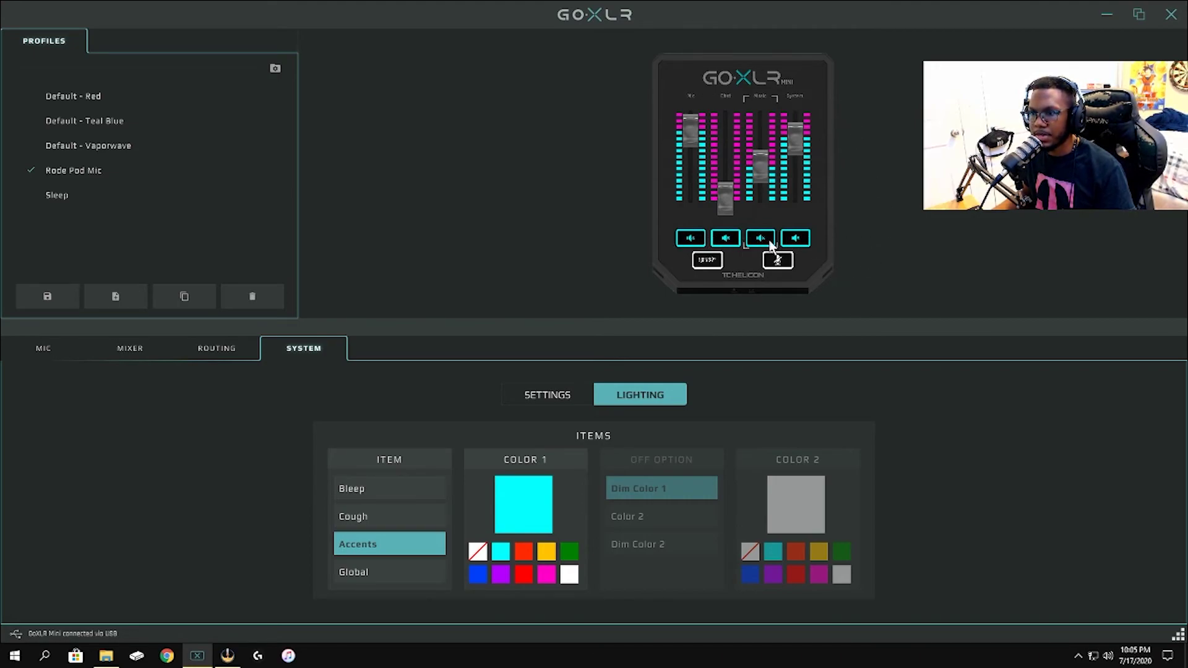
pyautogui.click(390, 573)
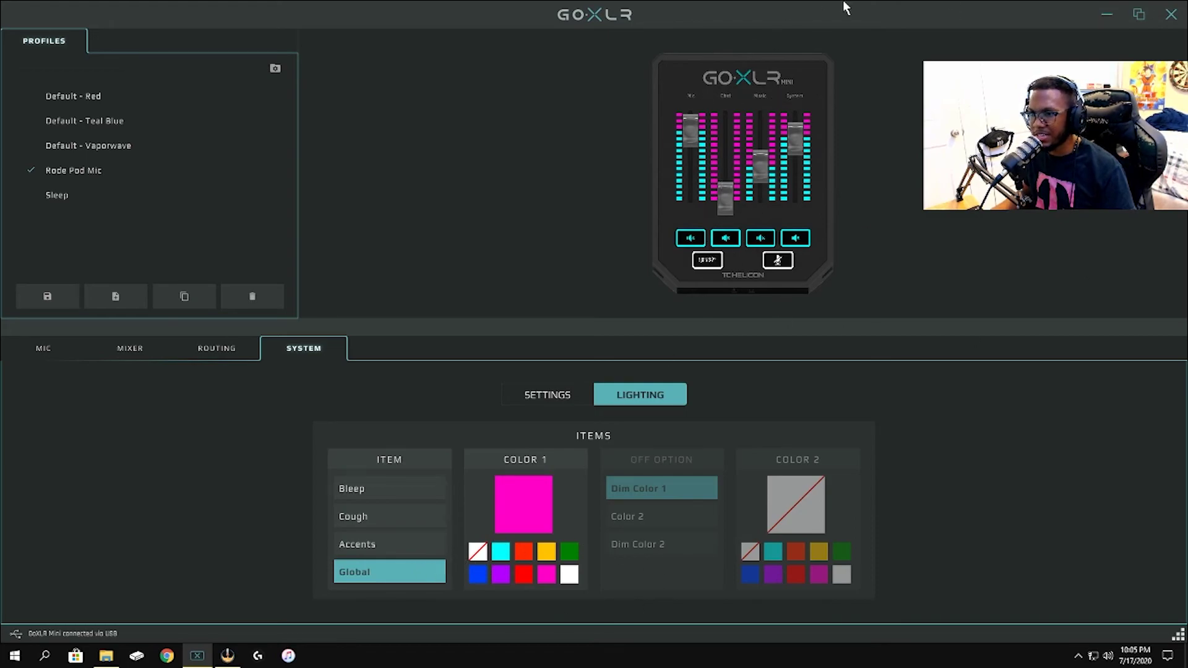
pyautogui.click(384, 494)
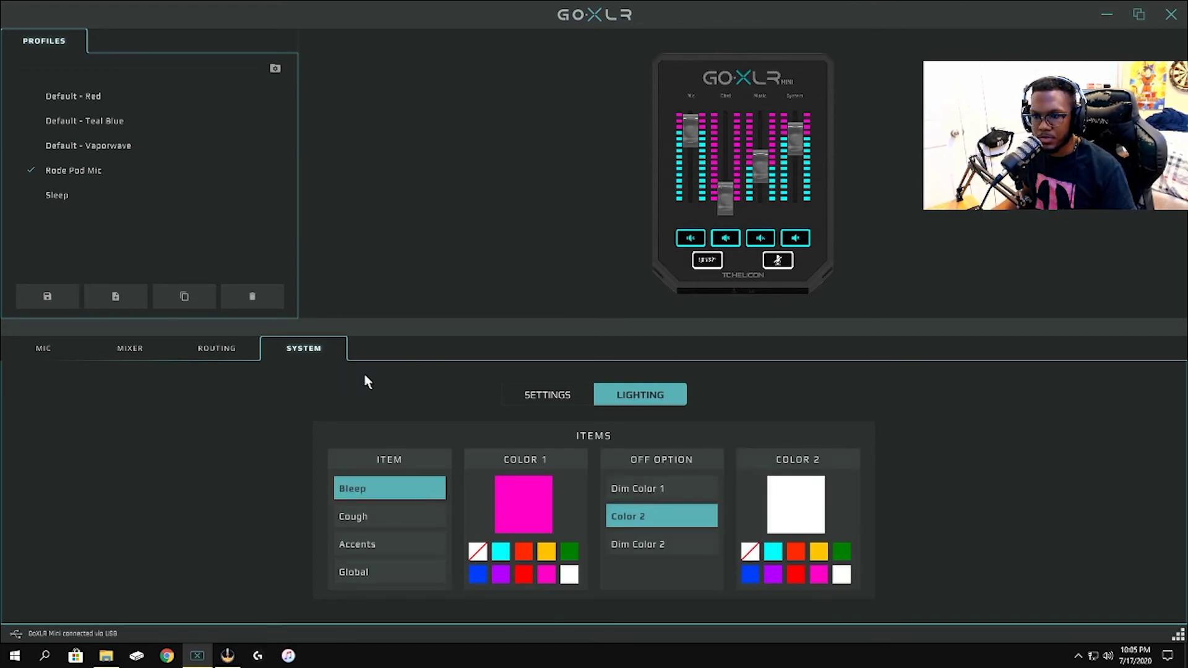
pyautogui.click(555, 397)
pyautogui.click(600, 400)
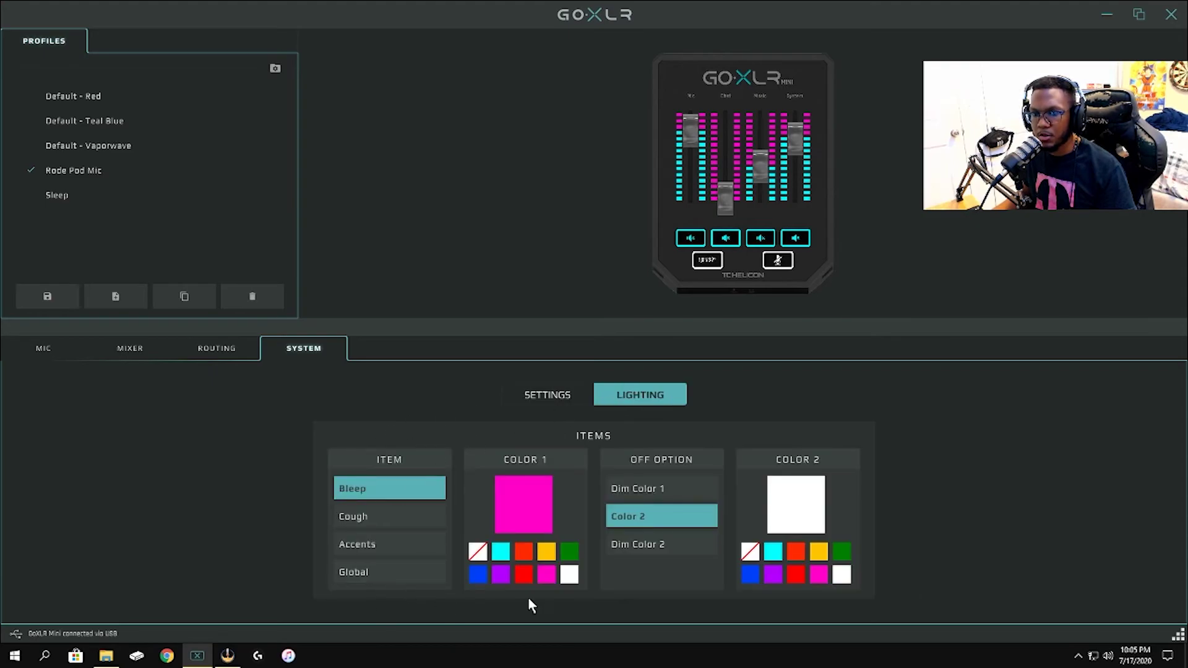
# Review Channel 1's fader and mute lighting in the mixer, and return to the system lighting.
pyautogui.click(149, 358)
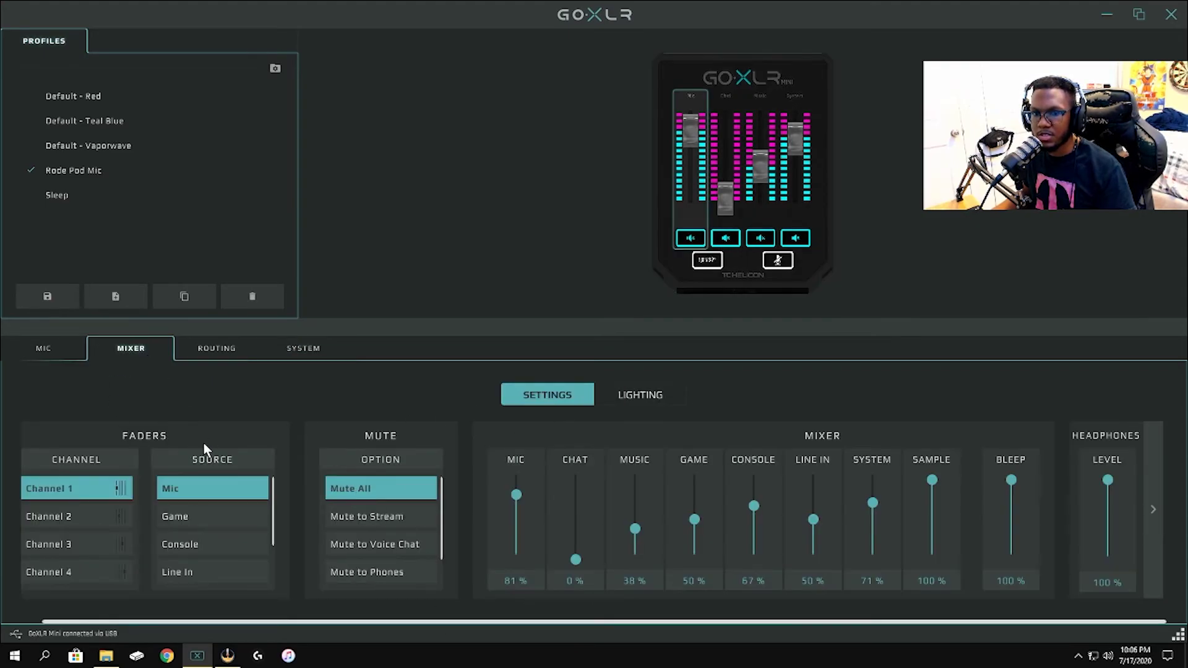
pyautogui.click(640, 395)
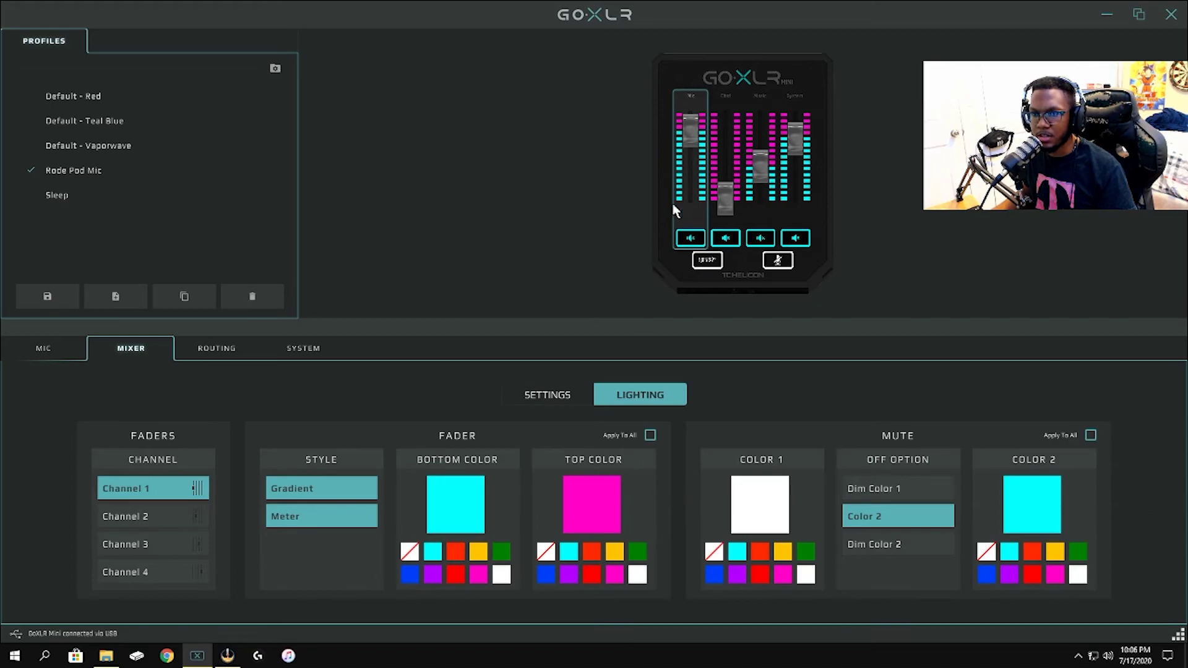
pyautogui.click(564, 396)
pyautogui.click(323, 350)
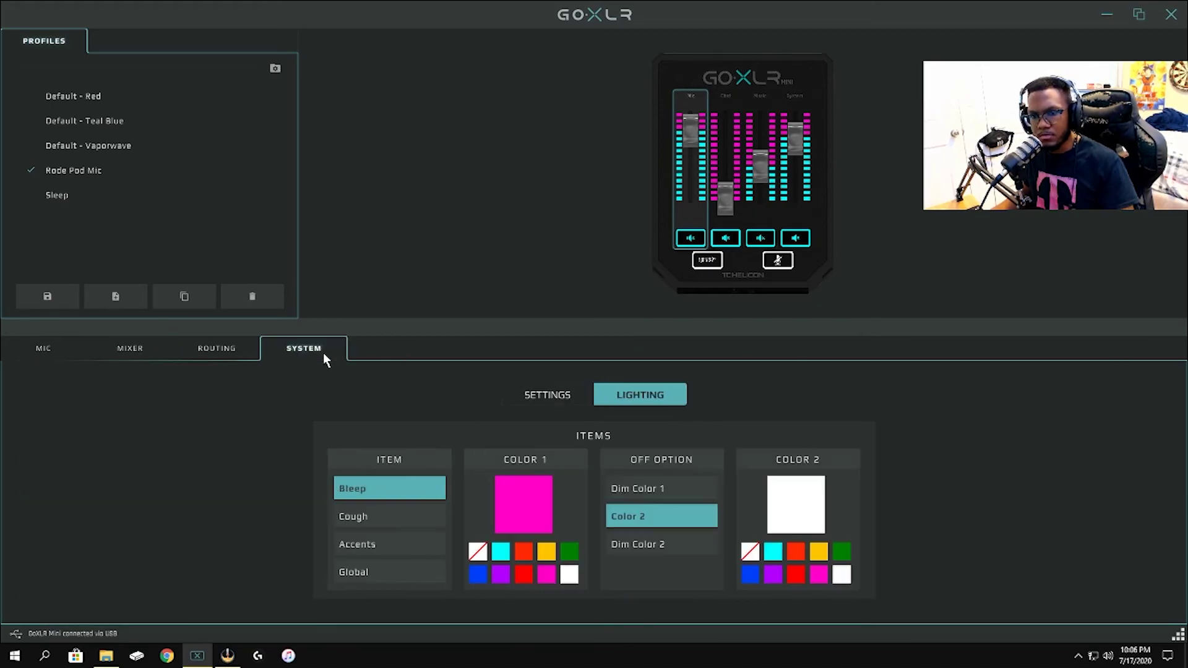
# Browse to the GoXLR Profiles folder from the profiles path in the global settings, and dismiss the folder browser.
pyautogui.click(536, 400)
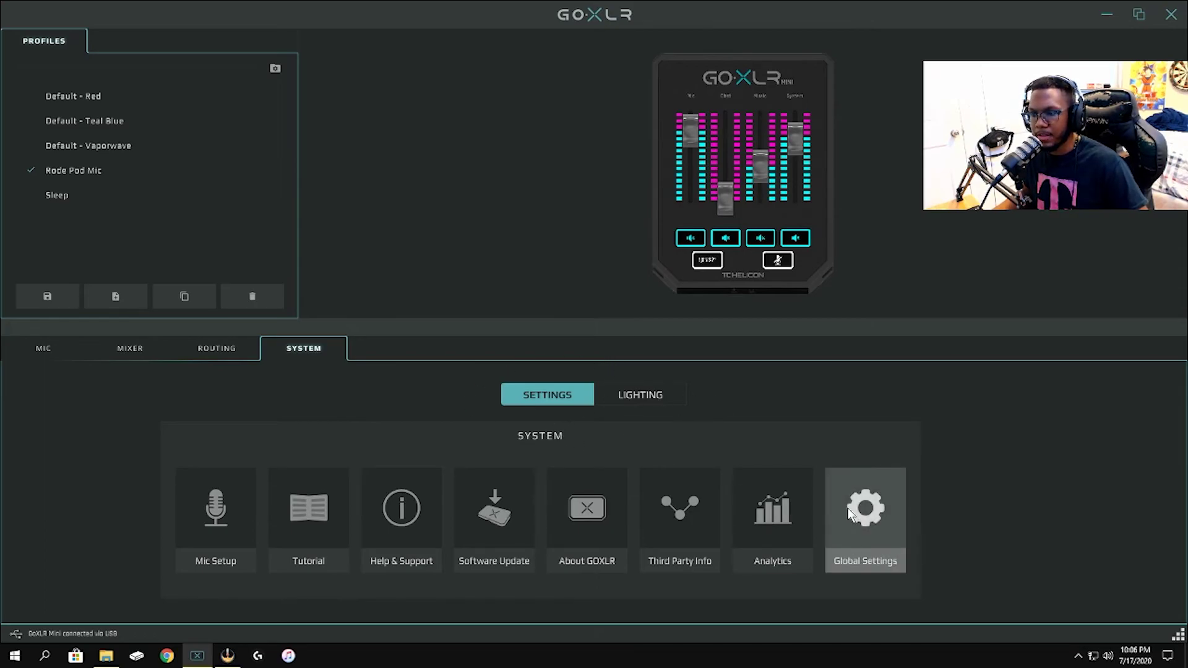
pyautogui.click(857, 544)
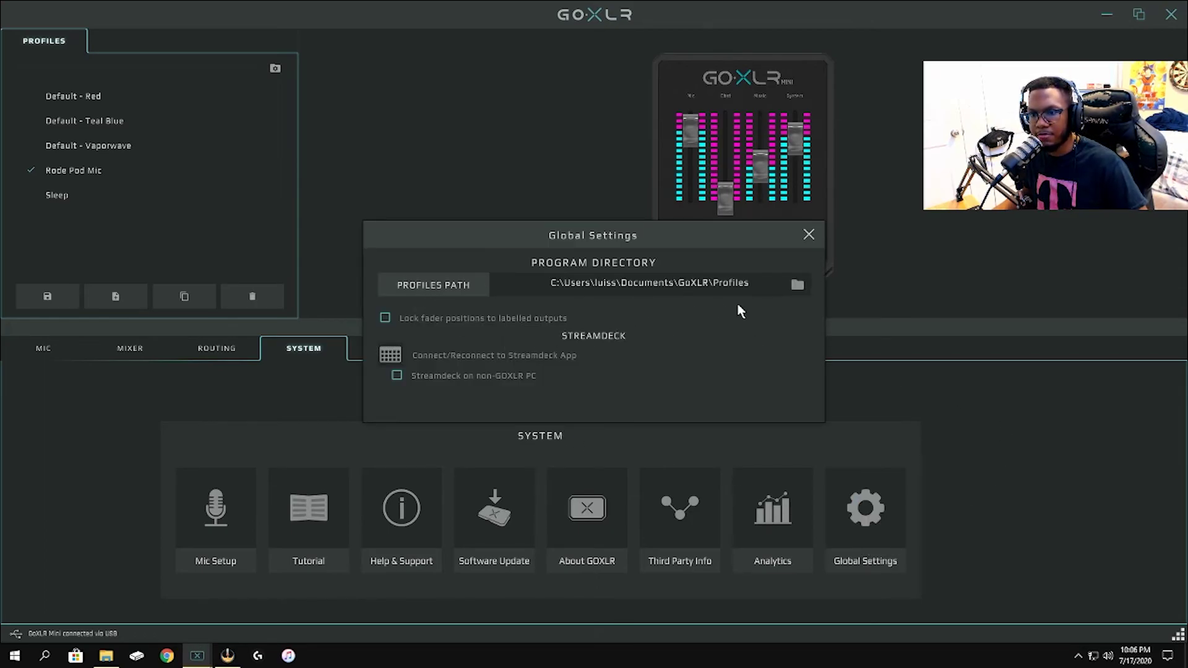
pyautogui.click(797, 285)
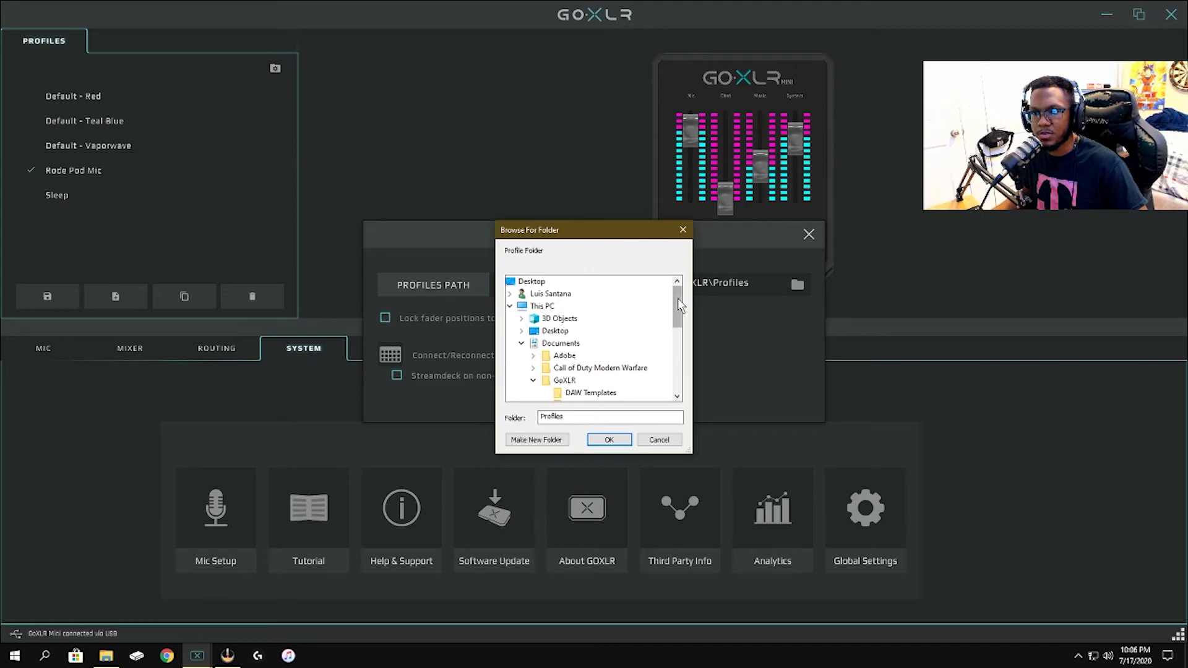
pyautogui.moveTo(677, 298); pyautogui.dragTo(677, 332)
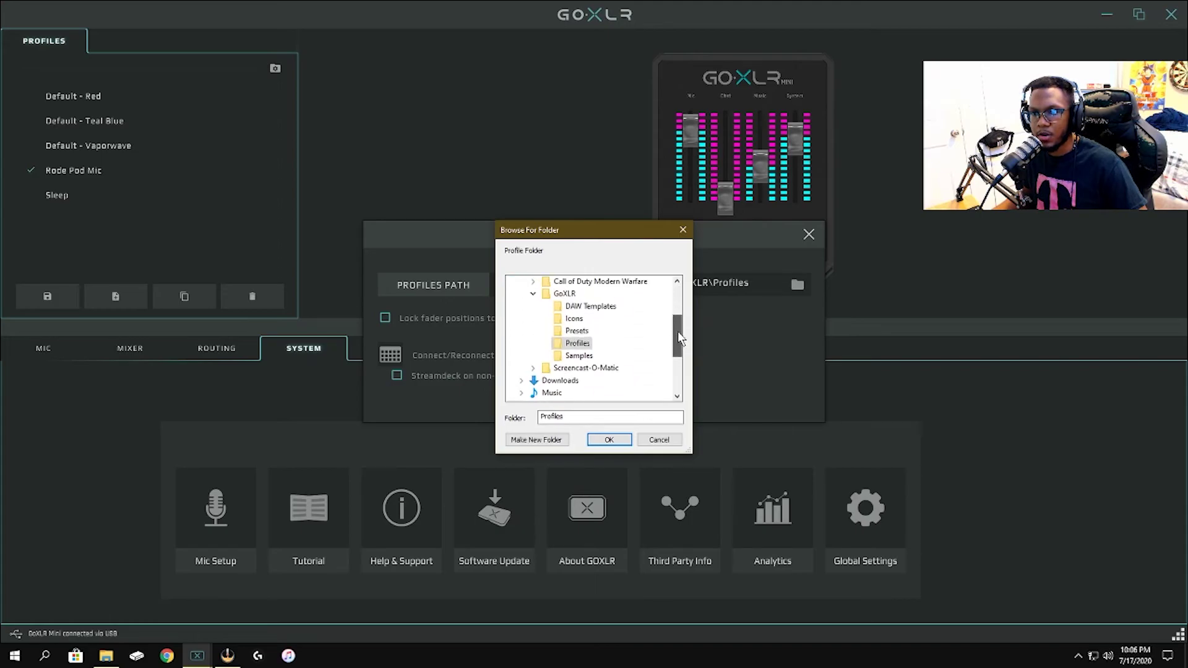
pyautogui.click(578, 341)
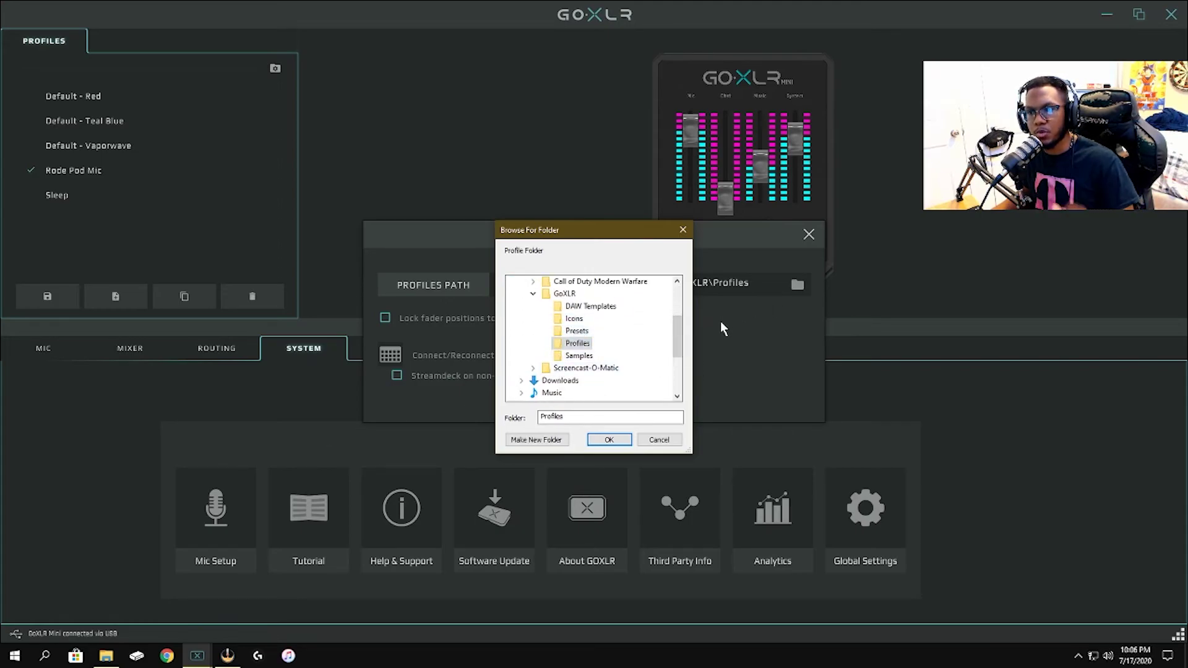
pyautogui.click(683, 230)
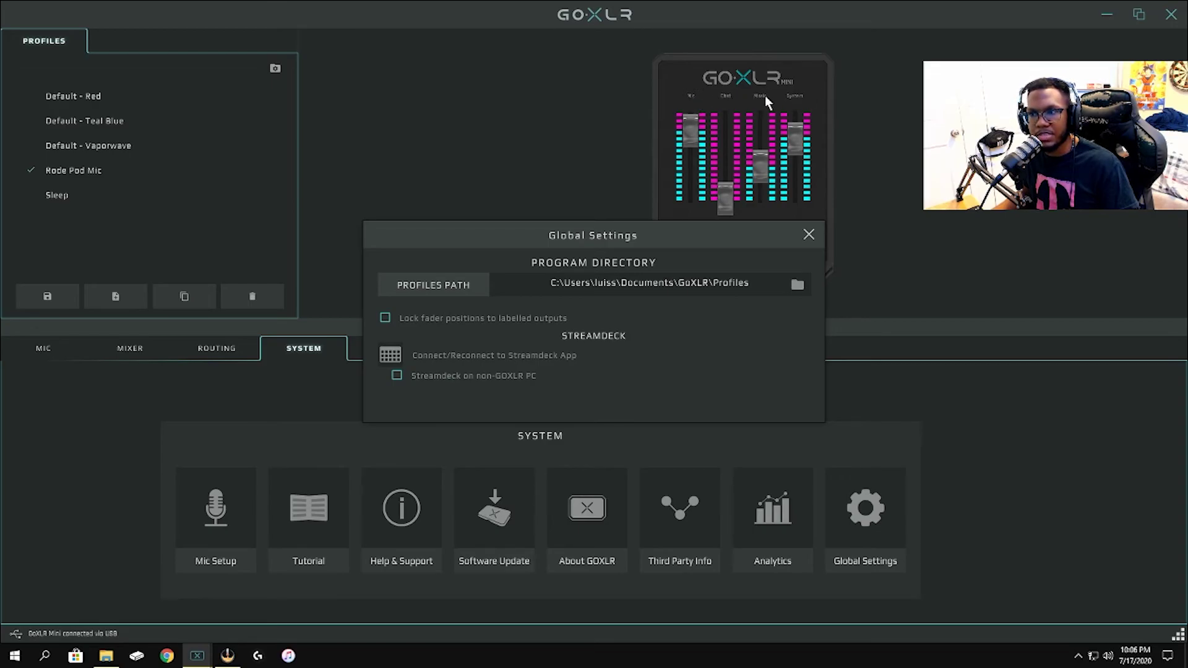
# View the profile folder browser once more, and close it along with the global settings.
pyautogui.click(800, 286)
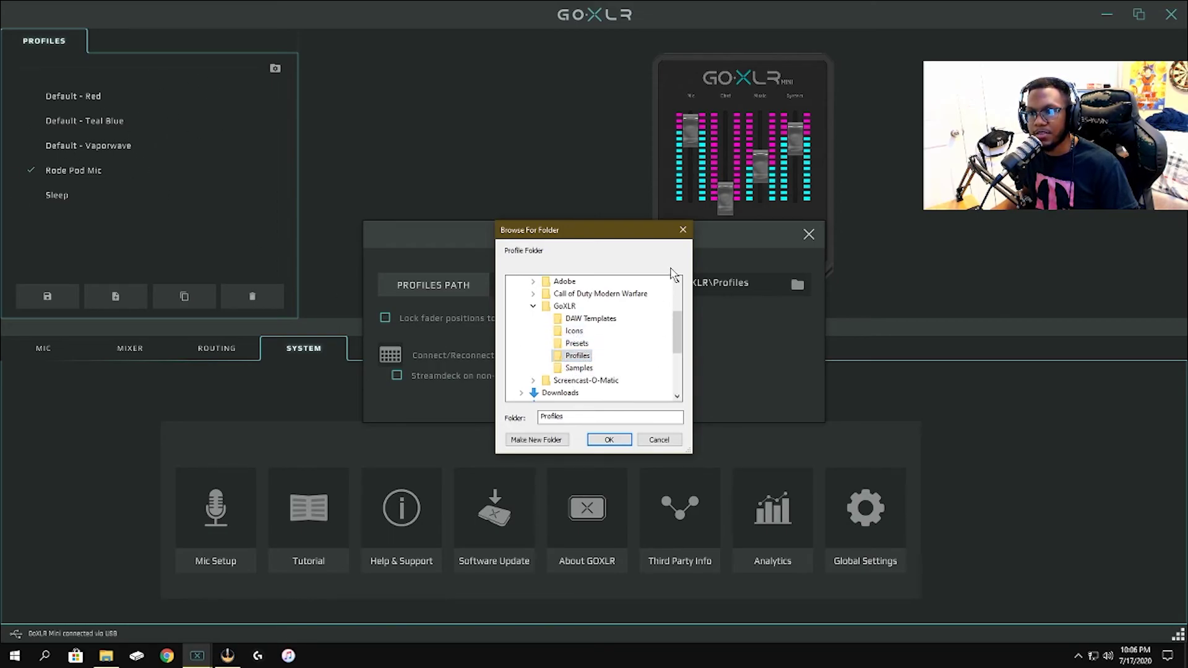
pyautogui.click(683, 229)
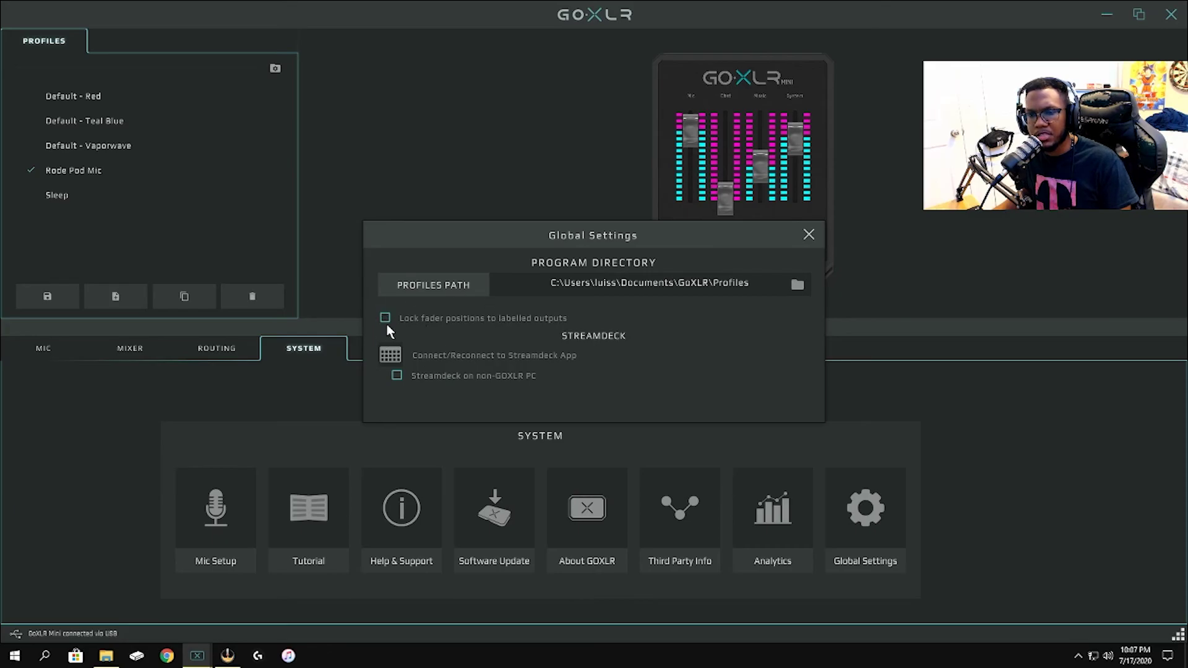
pyautogui.click(808, 234)
# Review the mixer's fader settings and the system settings, and return to the microphone settings.
pyautogui.click(131, 348)
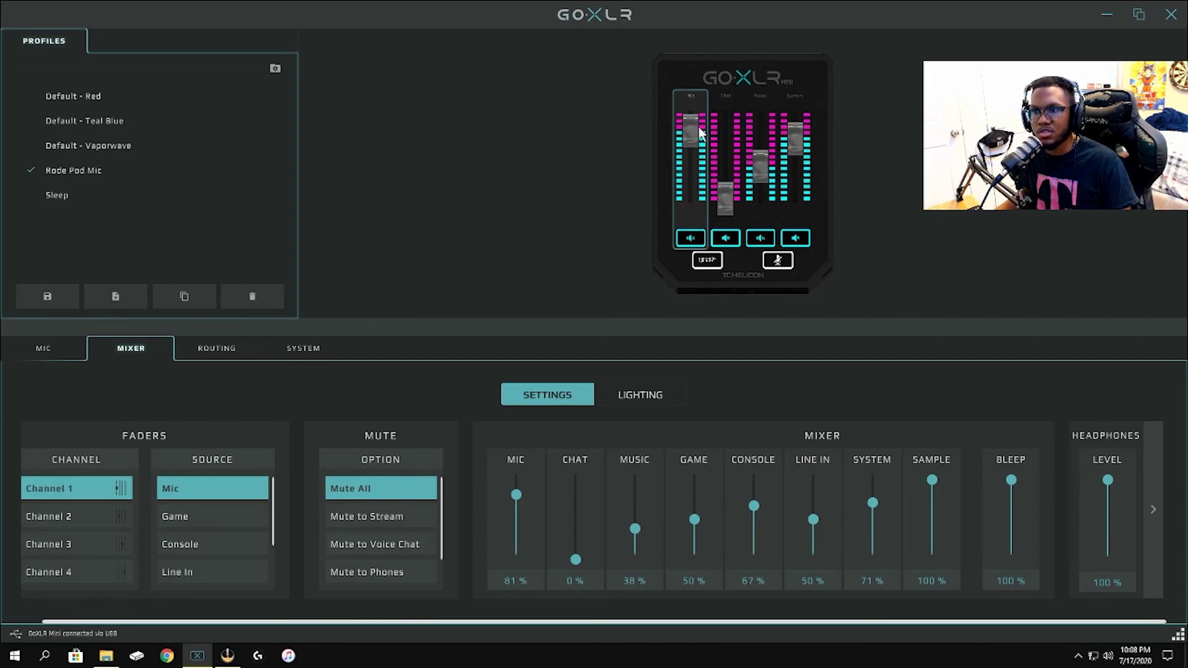
pyautogui.click(319, 350)
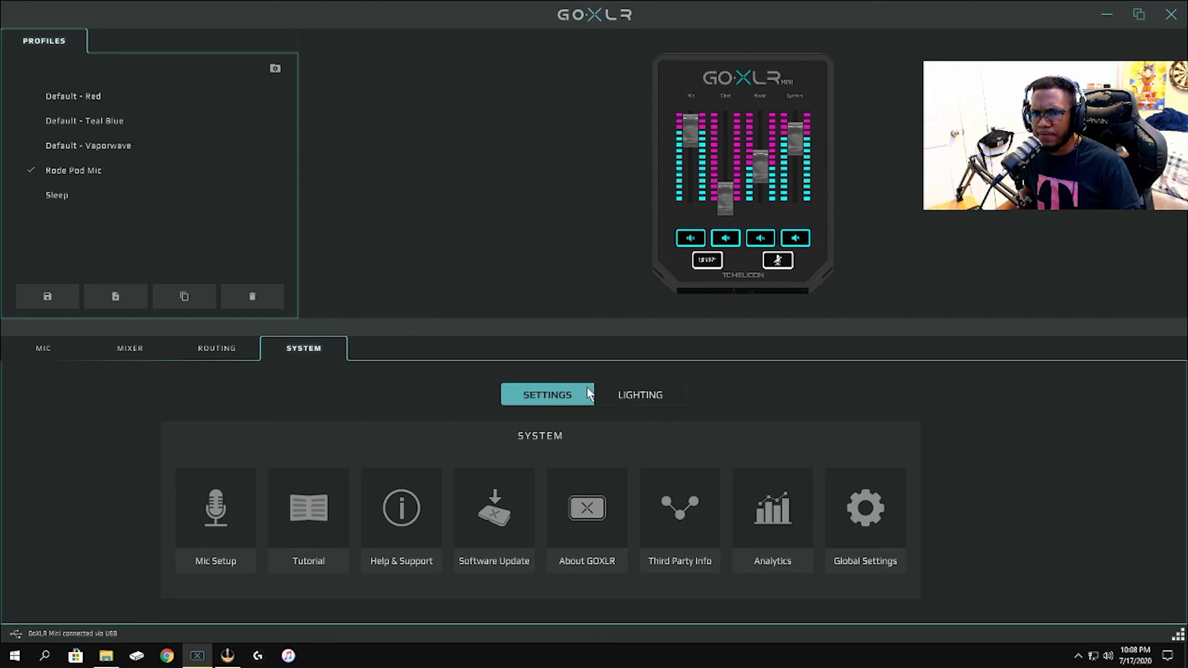
pyautogui.click(58, 347)
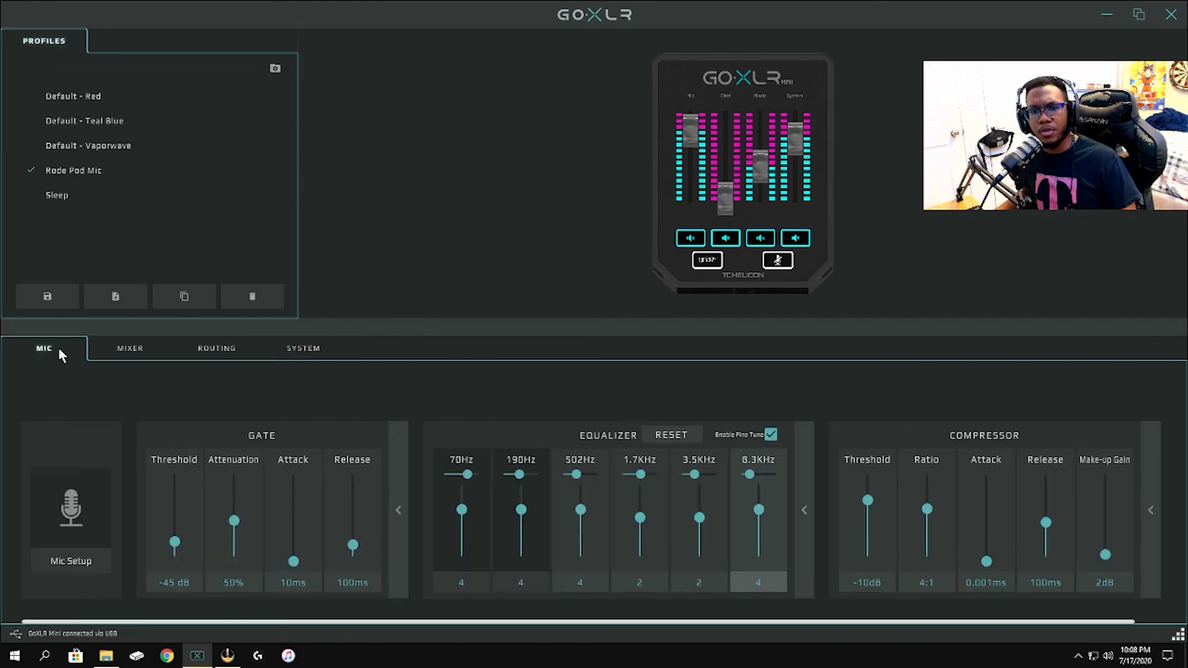
# Close the app window by choosing to minimize it to the tray.
pyautogui.click(1175, 16)
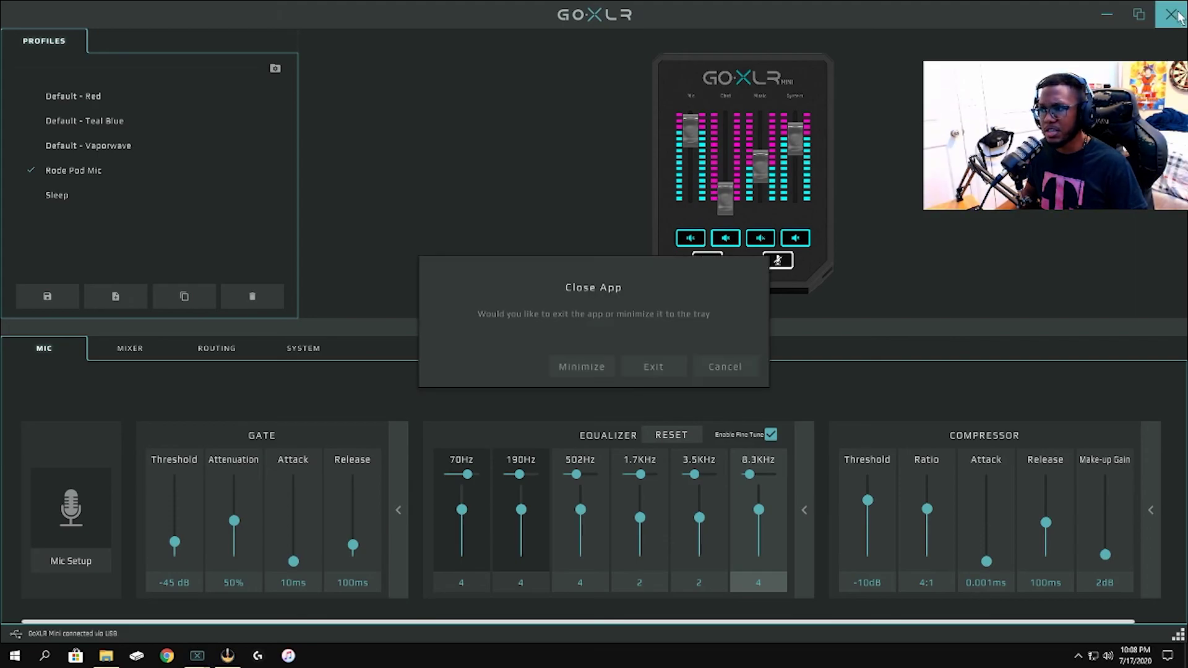
pyautogui.click(611, 365)
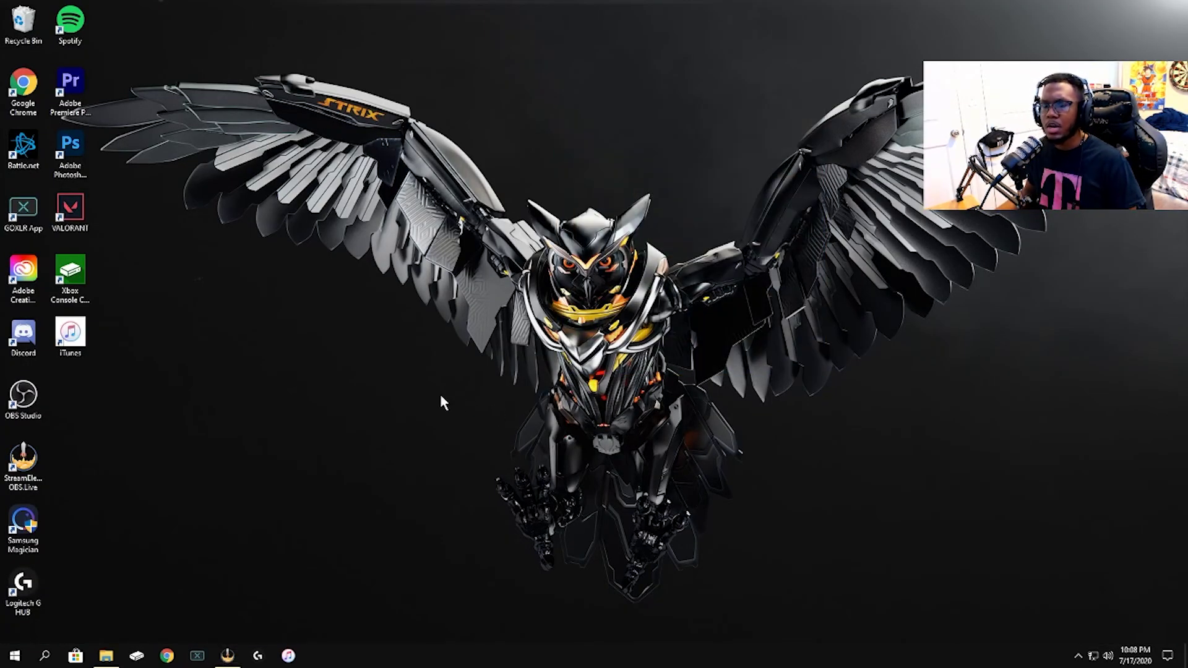